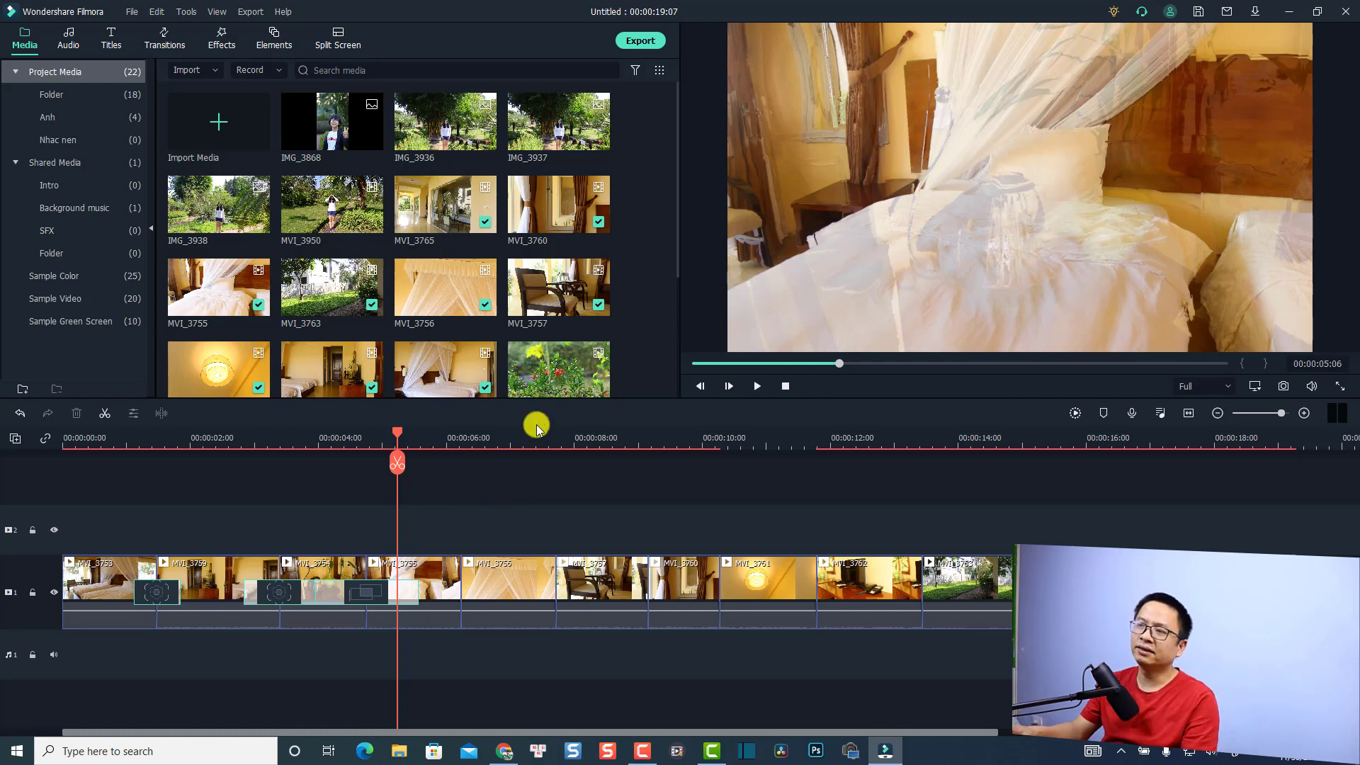
{"action": "mouse_move", "coordinate": [445, 330]}
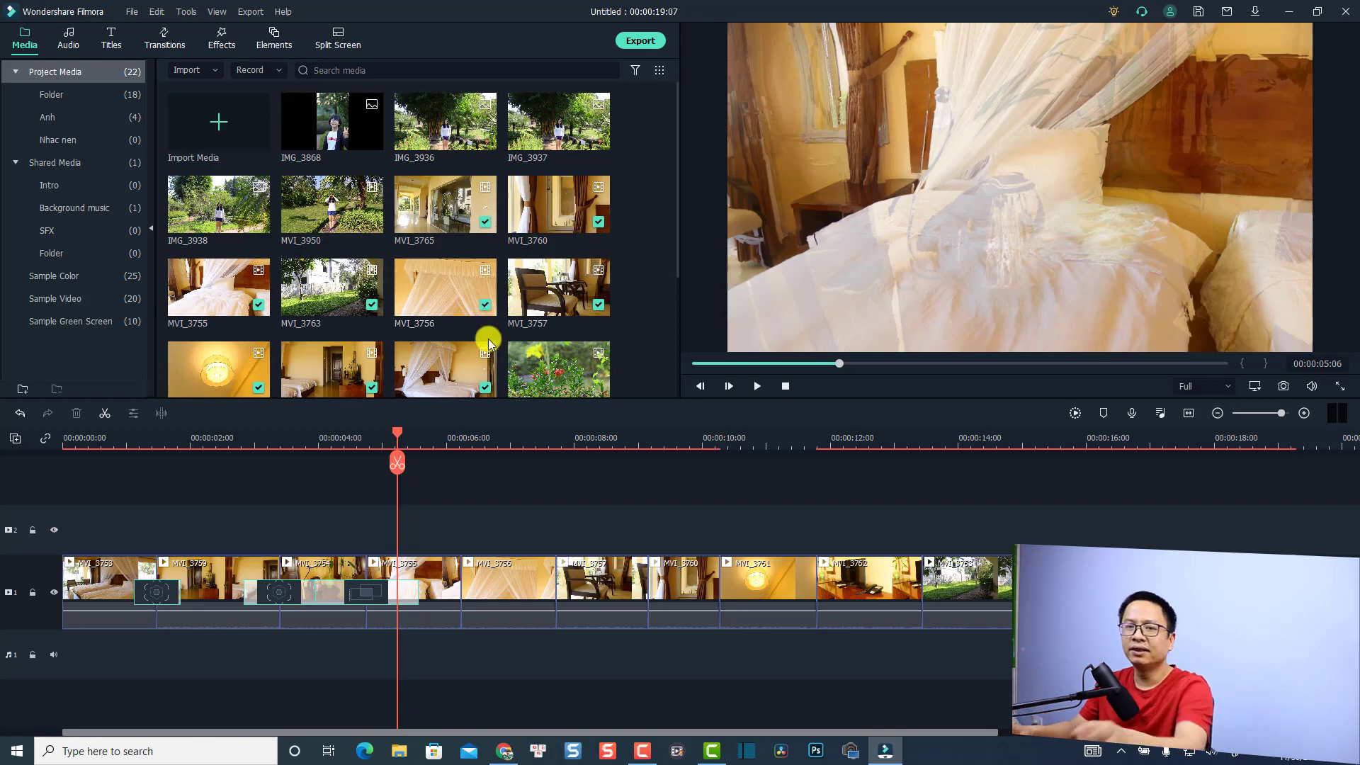
{"action": "mouse_move", "coordinate": [486, 350]}
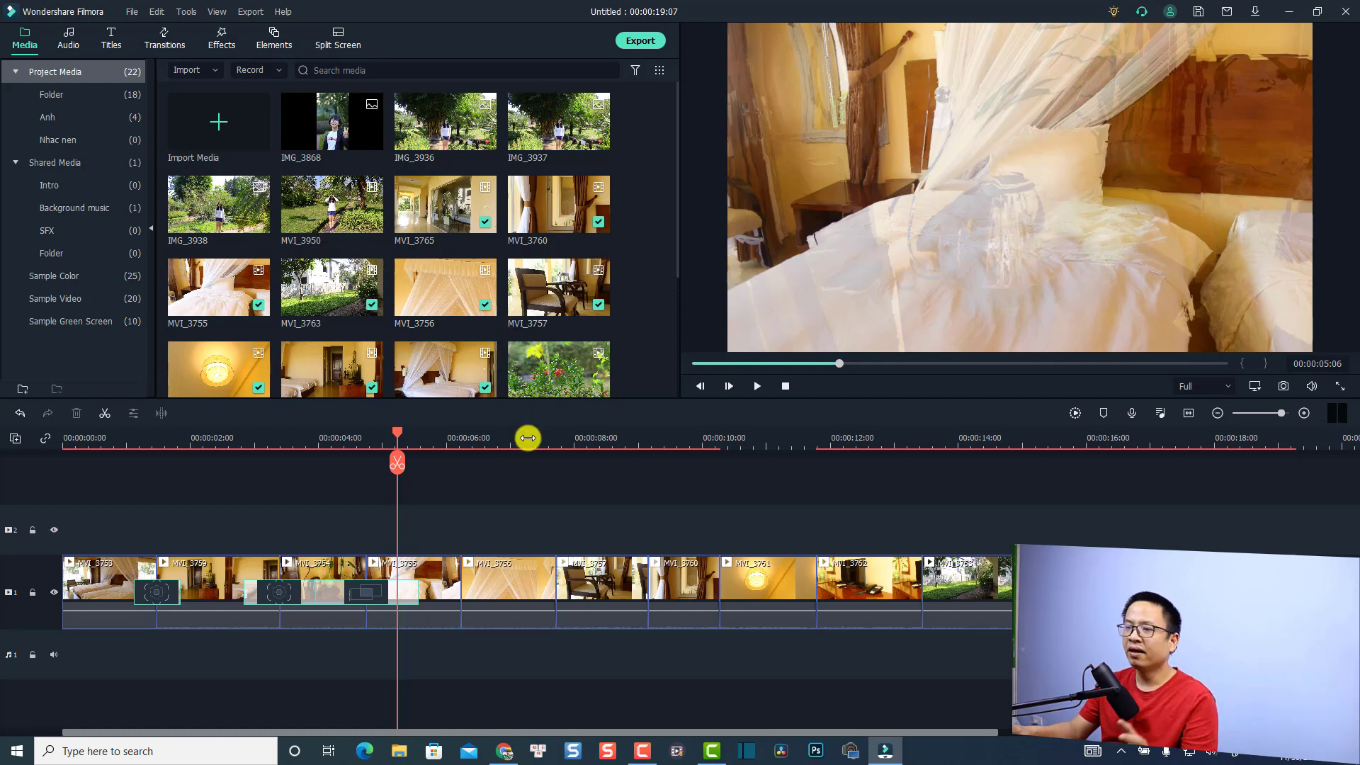
{"action": "mouse_move", "coordinate": [445, 358]}
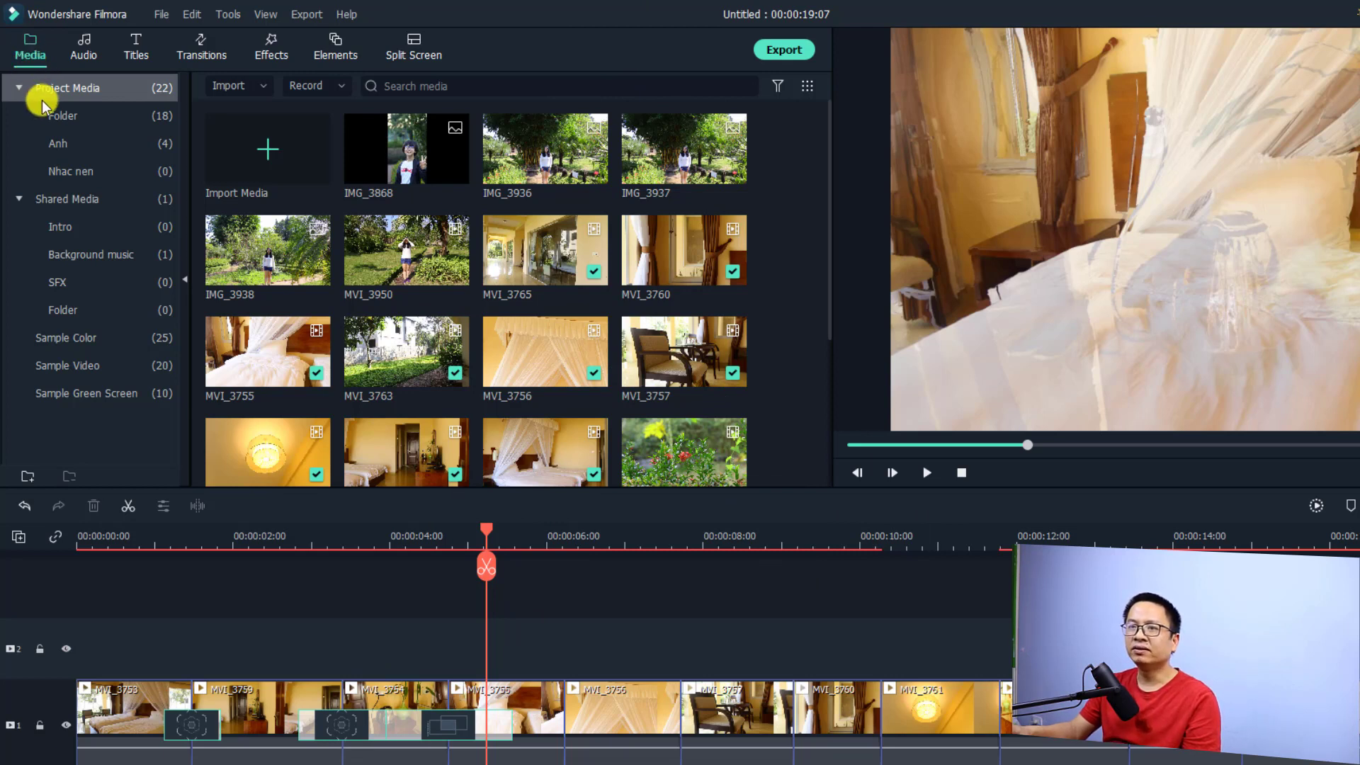
Step: Examine Shared Media and its subfolder list in the media library
{"action": "left_click", "coordinate": [18, 202]}
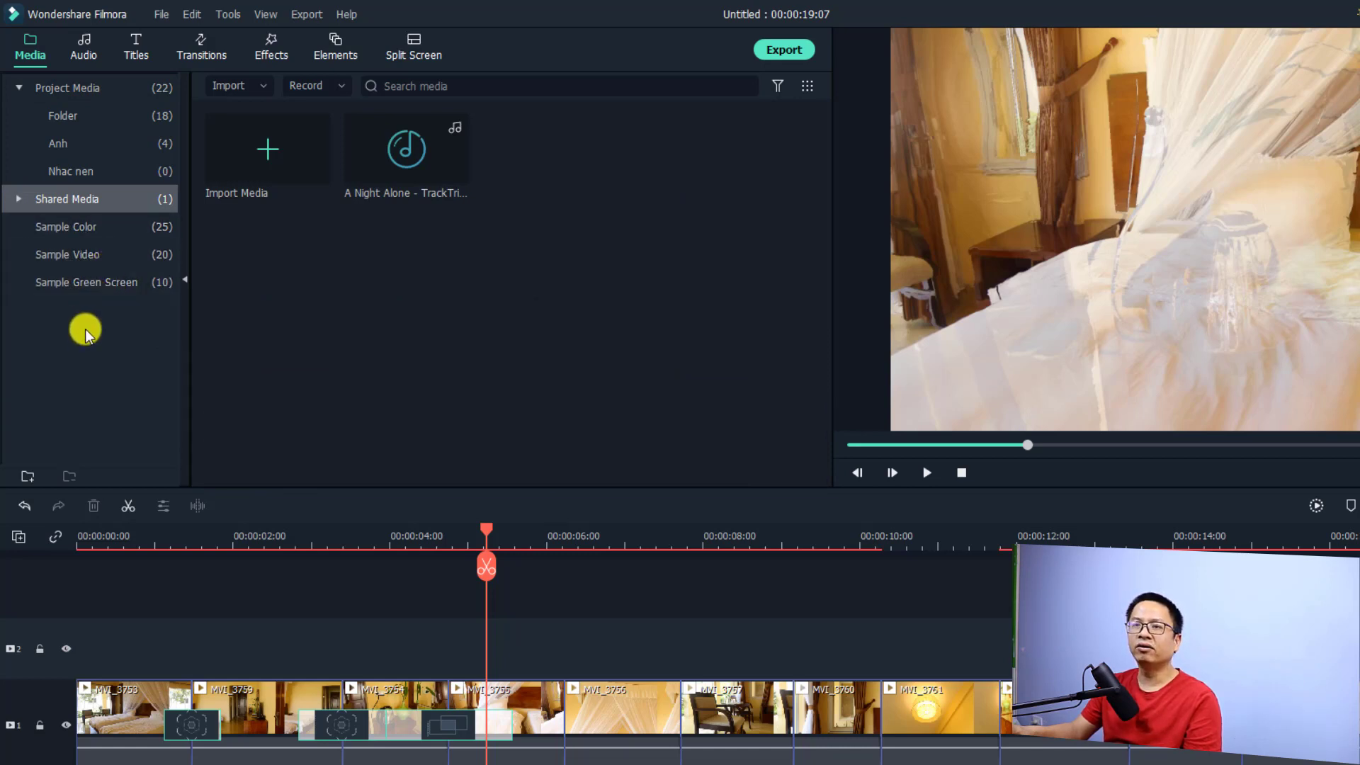
{"action": "left_click", "coordinate": [70, 283]}
{"action": "left_click", "coordinate": [52, 255]}
{"action": "left_click", "coordinate": [49, 202]}
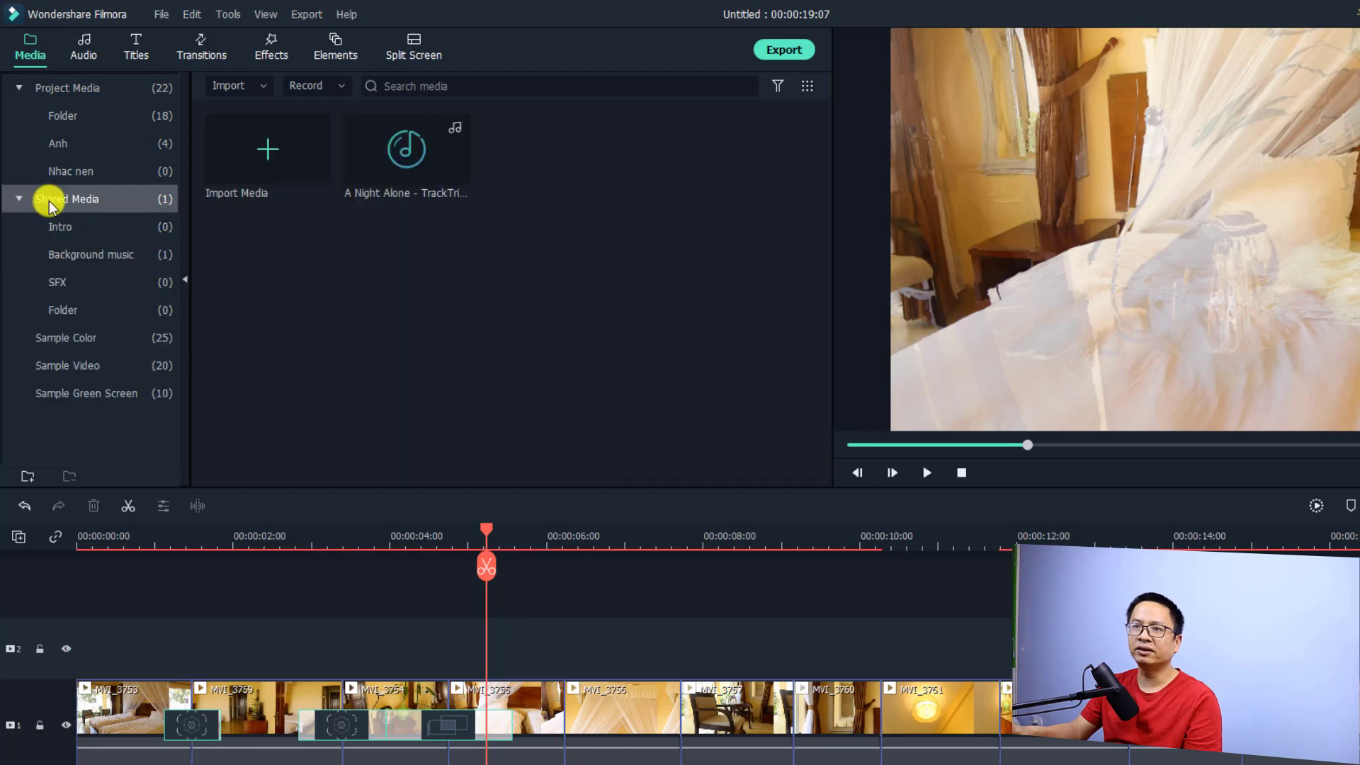
{"action": "left_click", "coordinate": [55, 224]}
{"action": "left_click", "coordinate": [19, 199]}
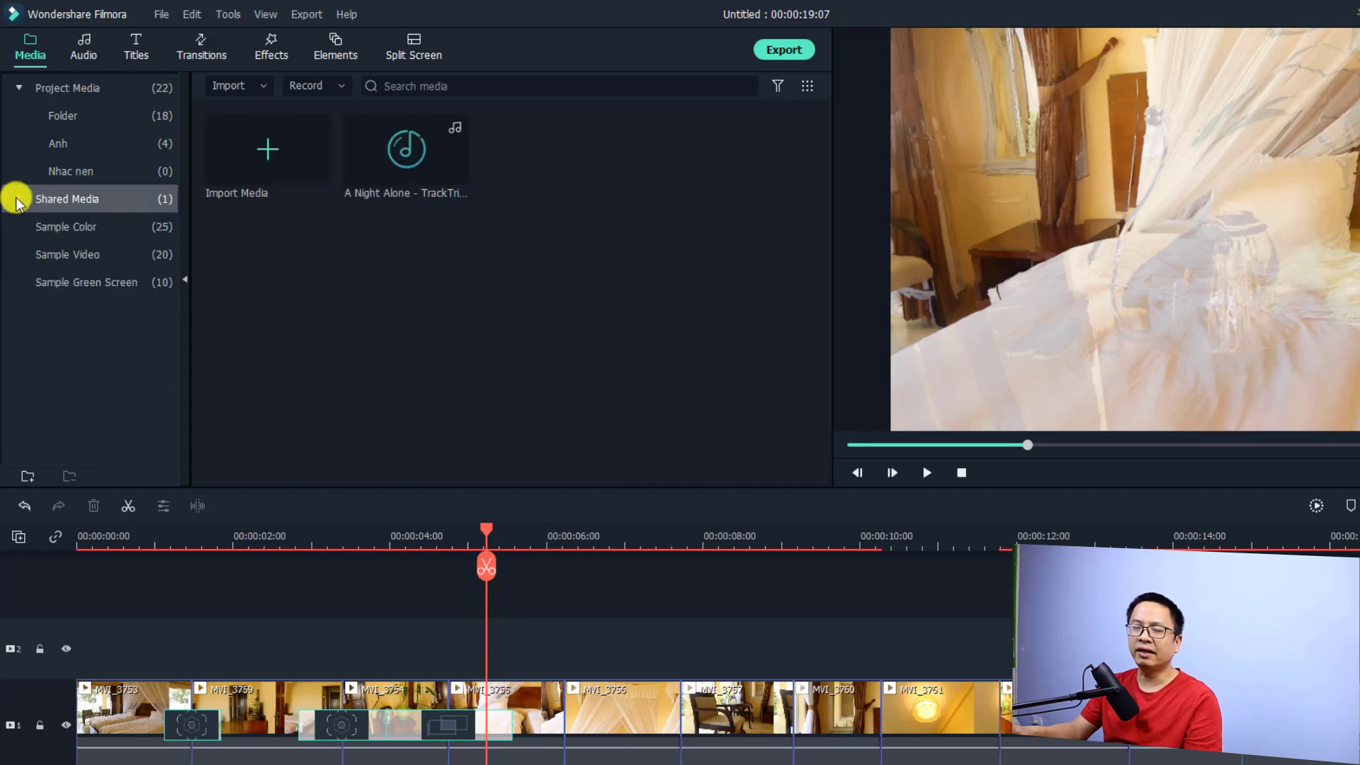
{"action": "left_click", "coordinate": [19, 199]}
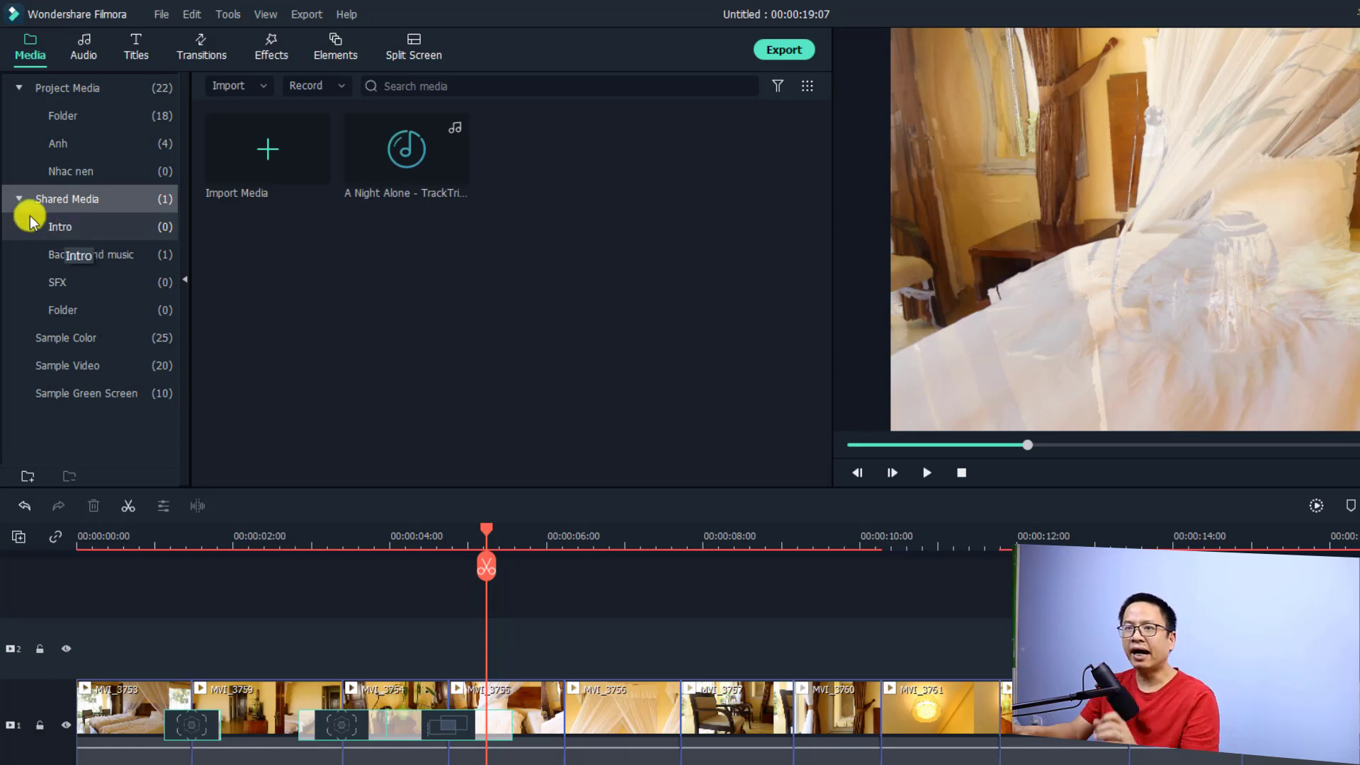
{"action": "left_click", "coordinate": [19, 199]}
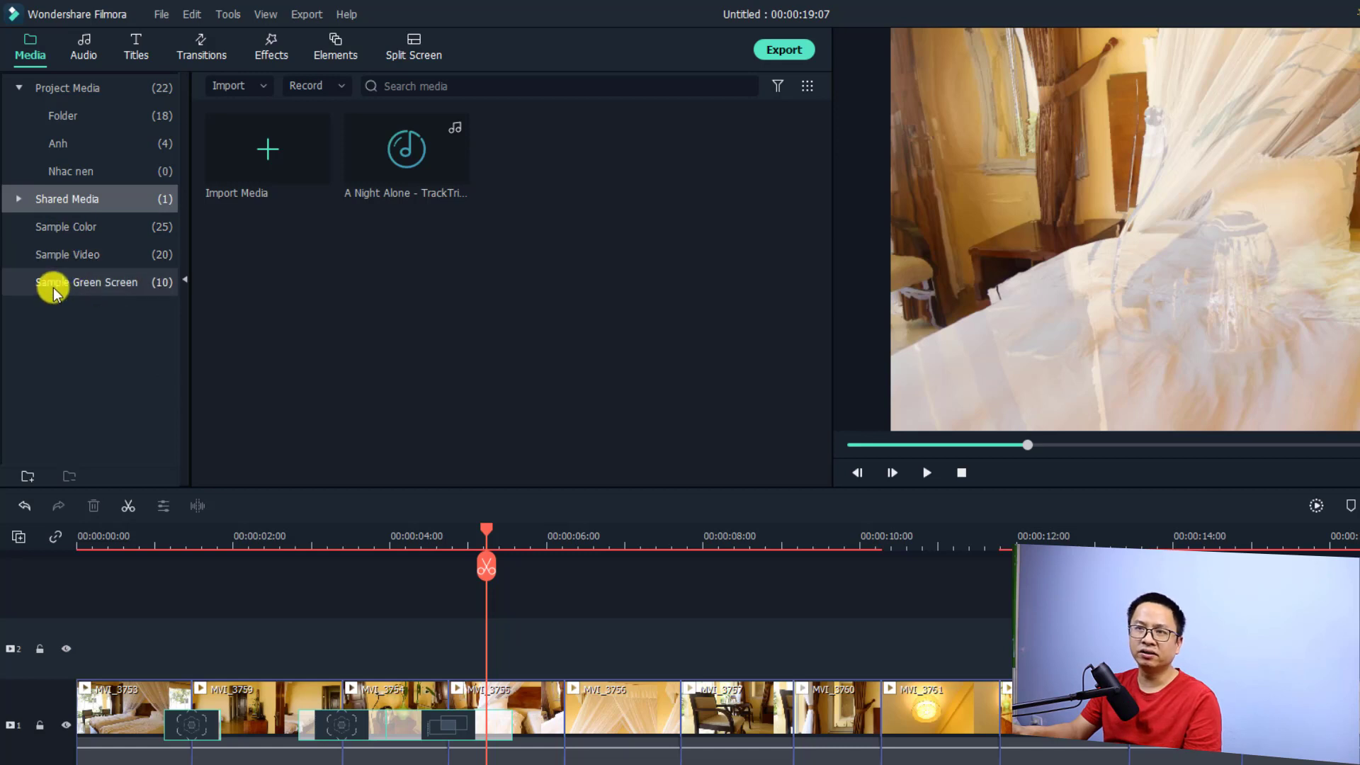
Step: Look through all the clips and photos stored under Project Media
{"action": "left_click", "coordinate": [73, 92]}
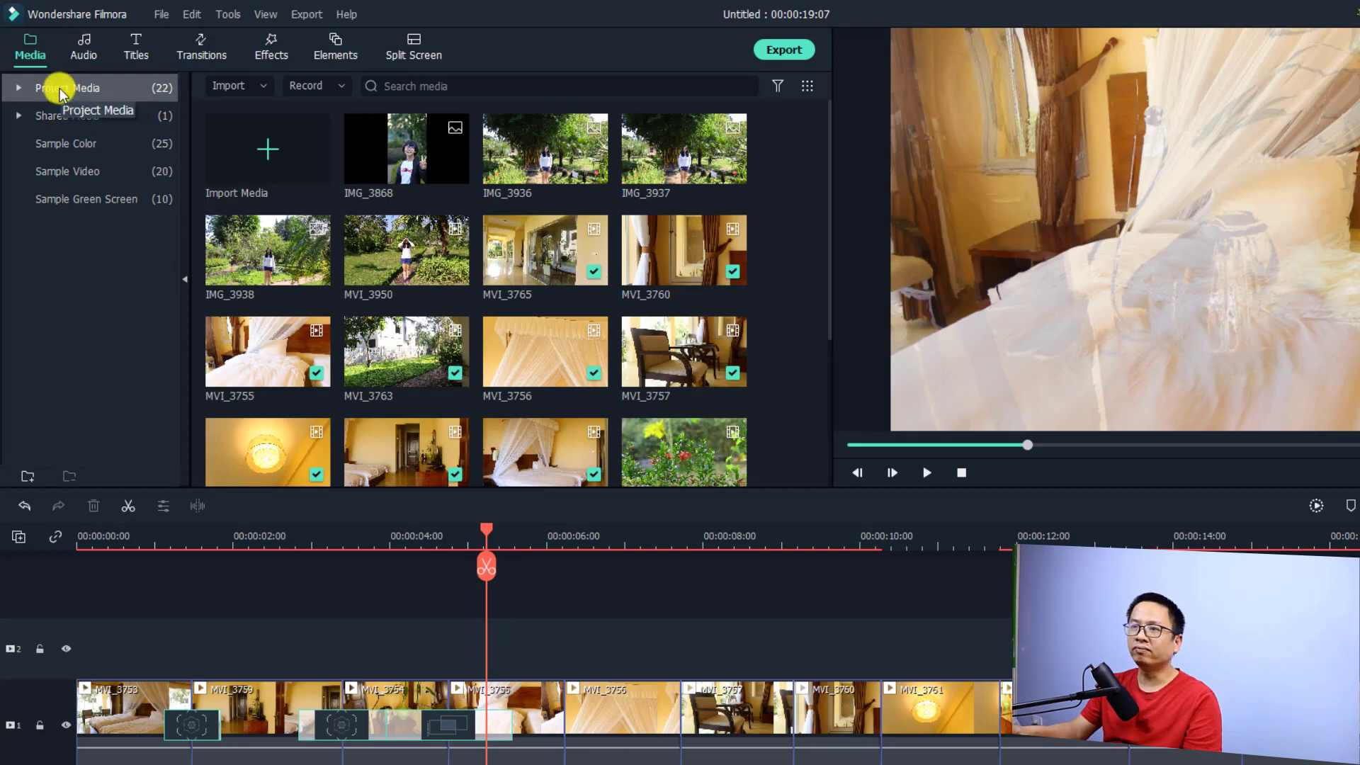
{"action": "left_click", "coordinate": [60, 93]}
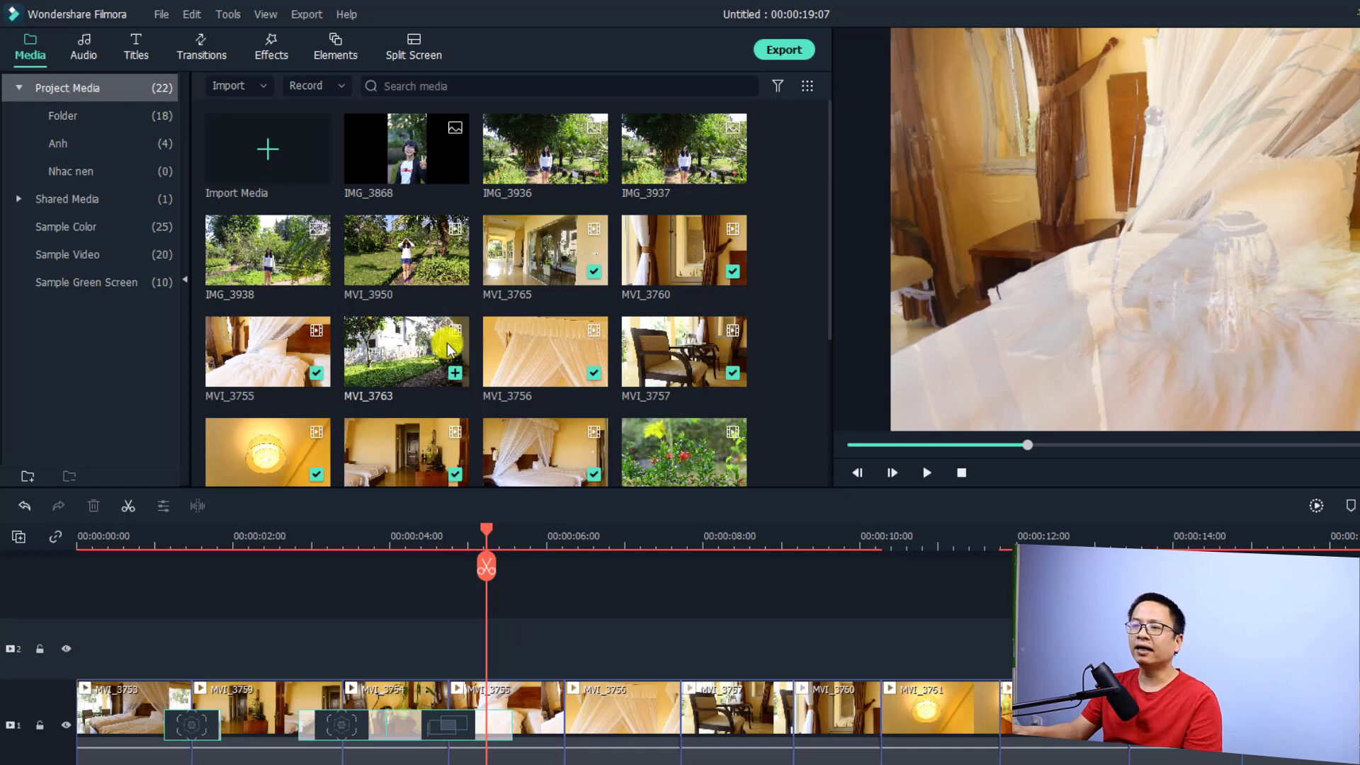
{"action": "scroll", "coordinate": [448, 354], "scroll_direction": "down", "scroll_amount": 3}
{"action": "scroll", "coordinate": [701, 411], "scroll_direction": "up", "scroll_amount": 3}
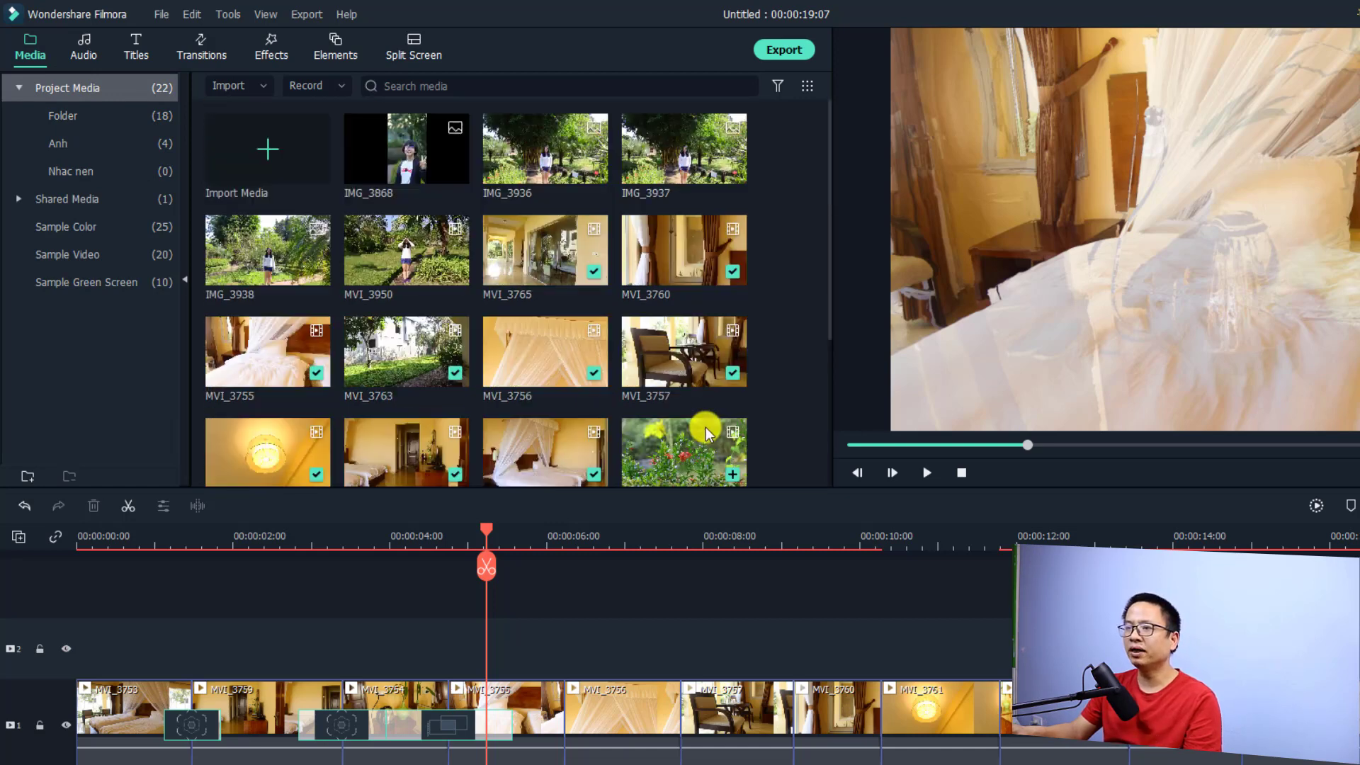
{"action": "scroll", "coordinate": [567, 258], "scroll_direction": "down", "scroll_amount": 3}
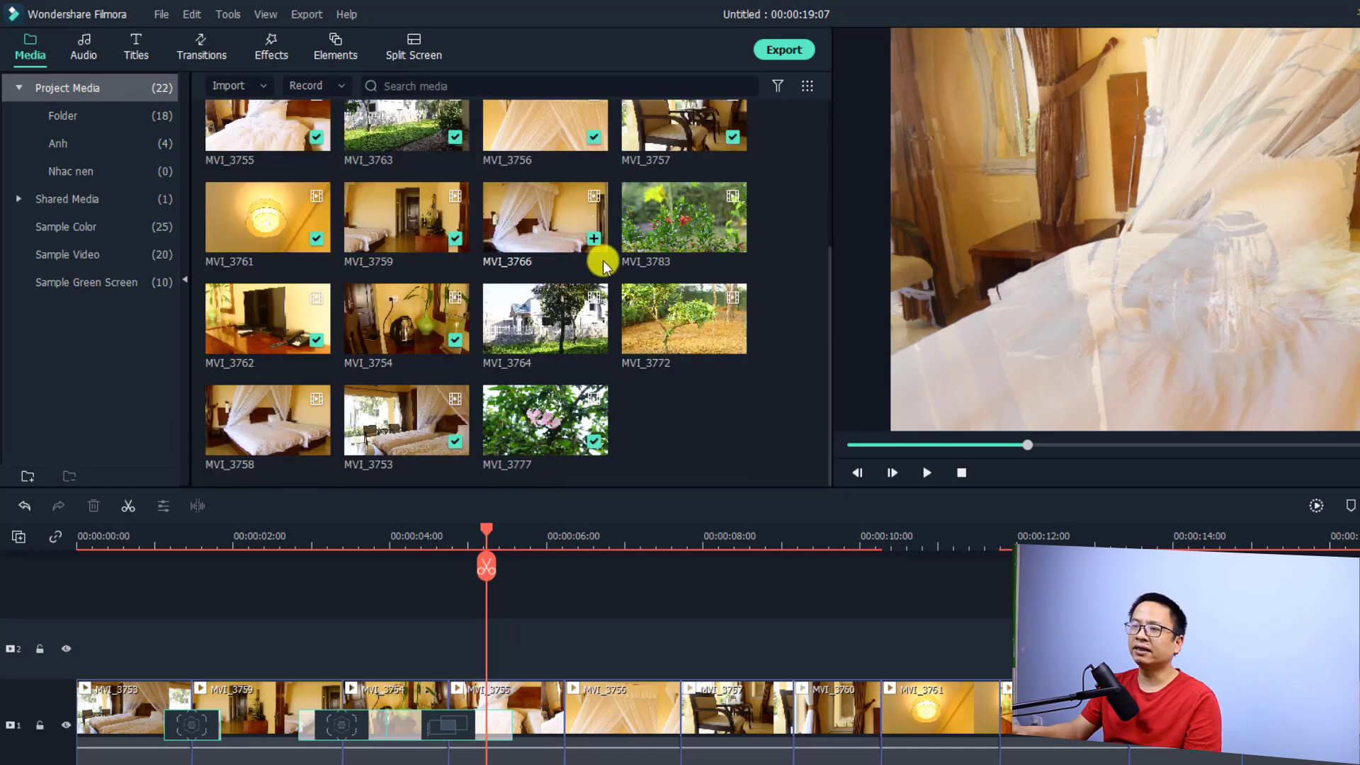
{"action": "mouse_move", "coordinate": [542, 341]}
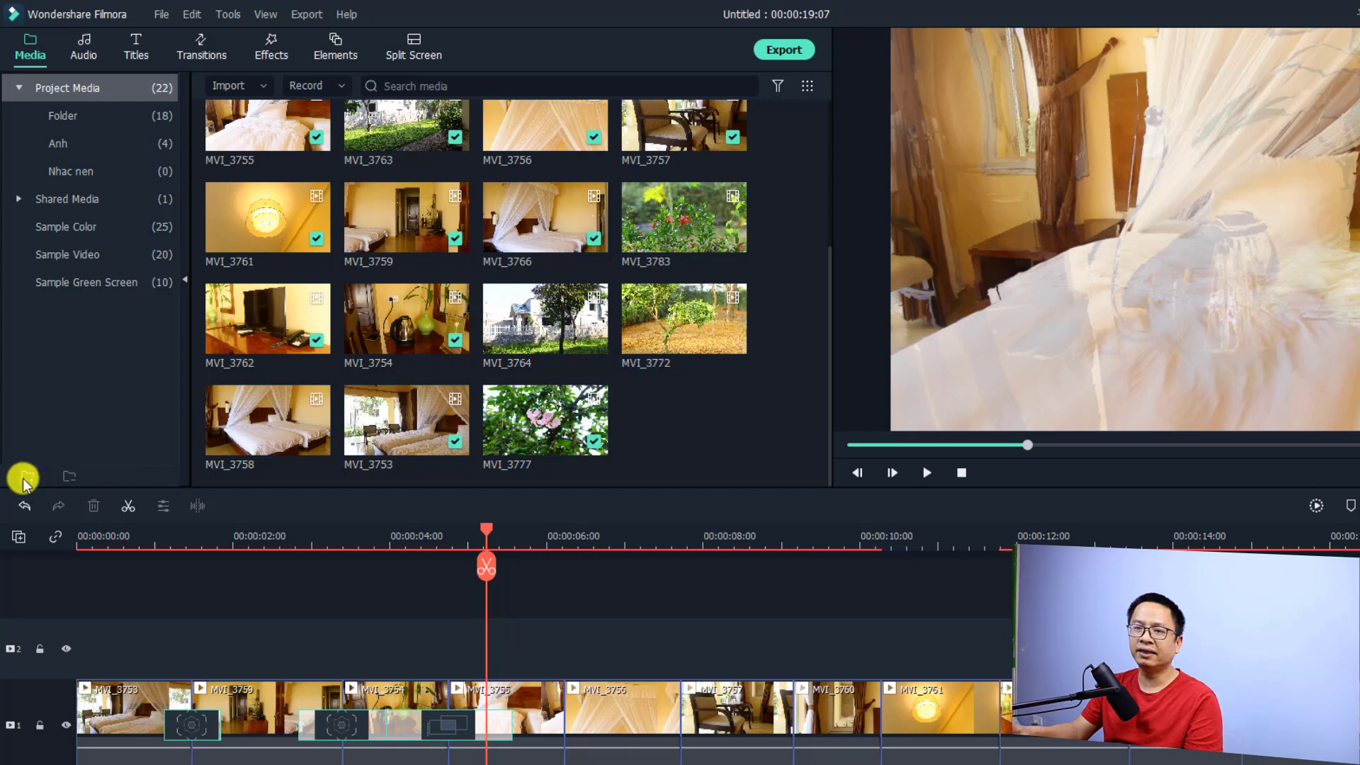
Step: Compare the contents of the Project Media subfolders Folder, Anh and Nhac nen
{"action": "left_click", "coordinate": [62, 116]}
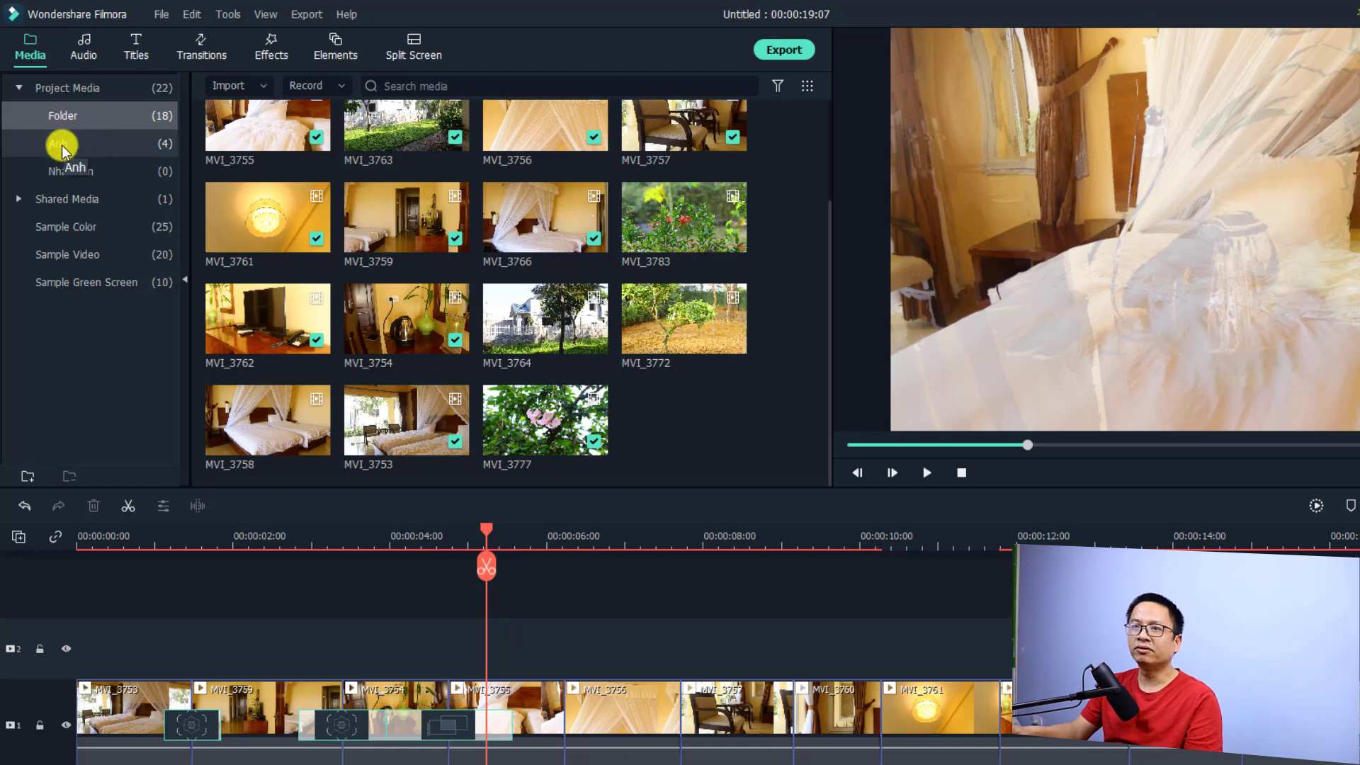
{"action": "left_click", "coordinate": [62, 144]}
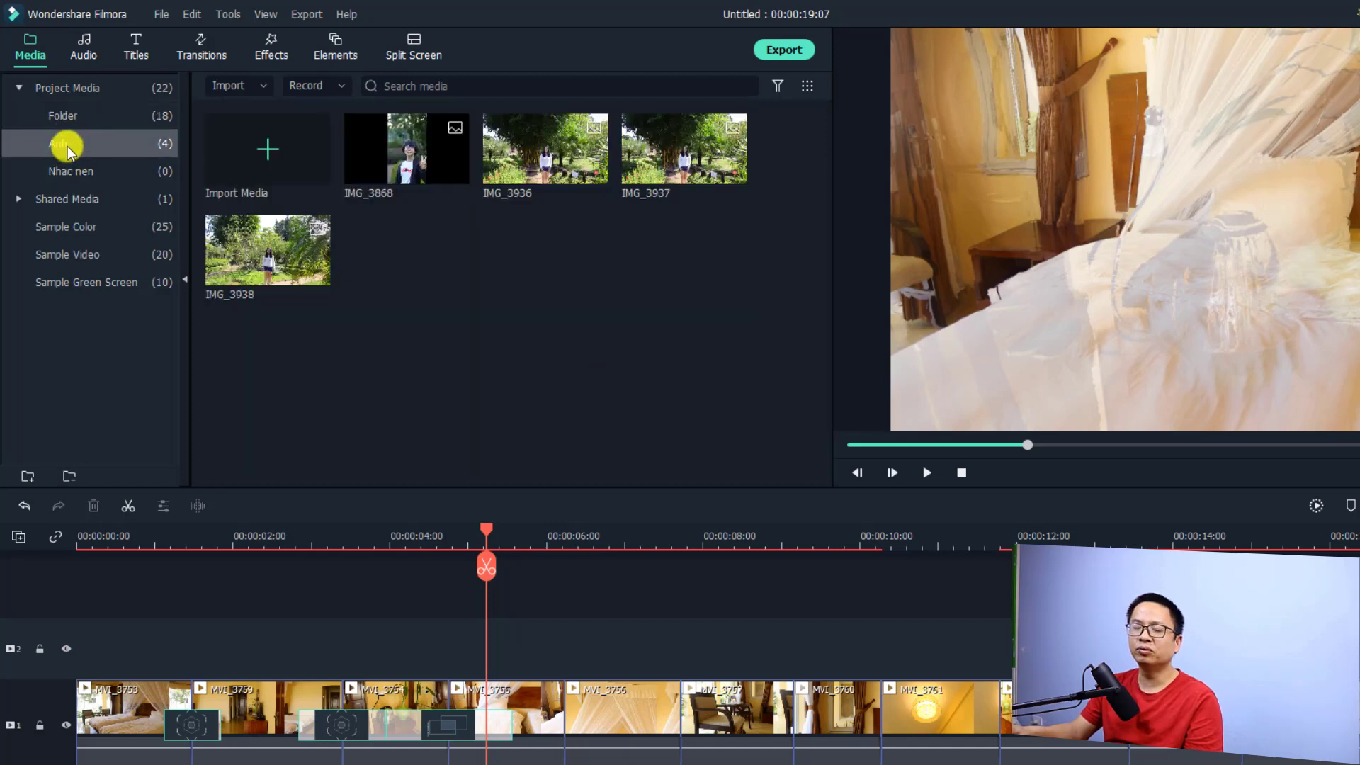
{"action": "left_click", "coordinate": [68, 170]}
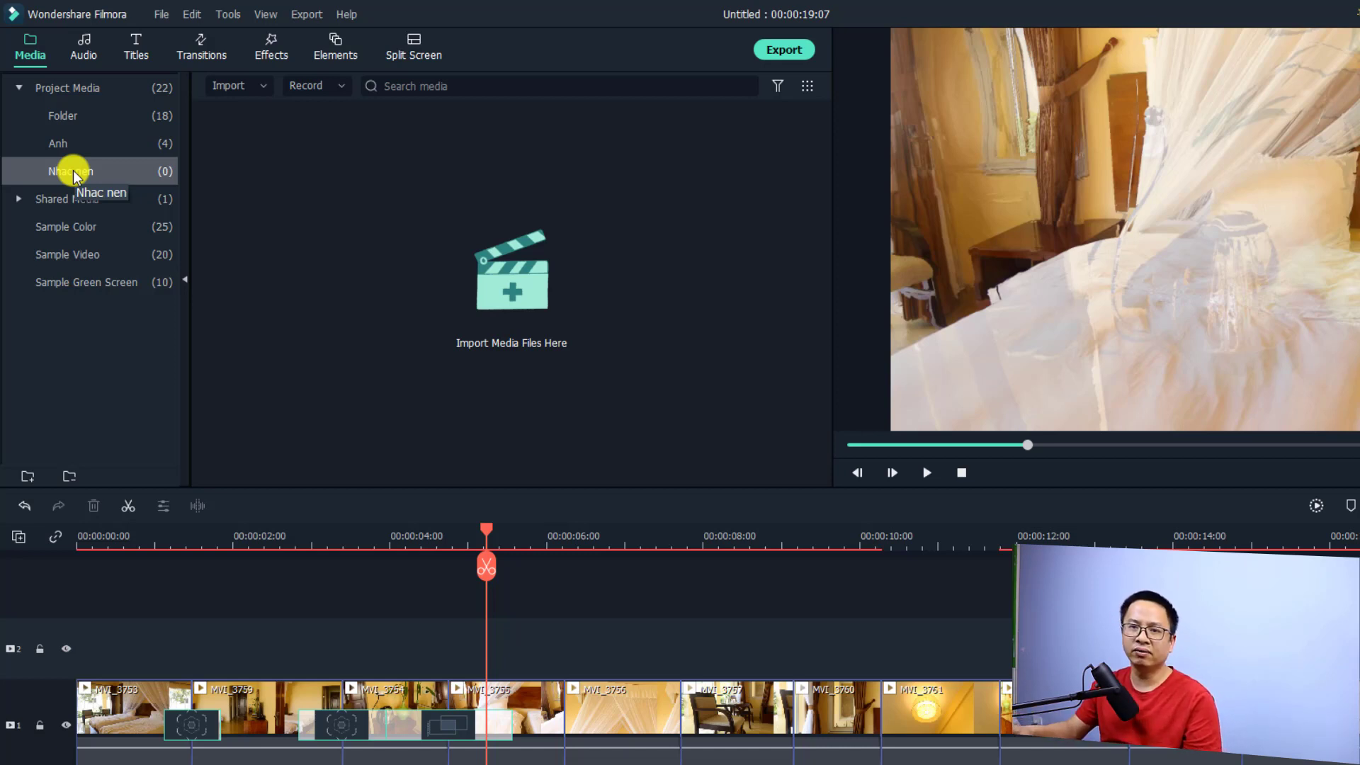
{"action": "left_click", "coordinate": [57, 117]}
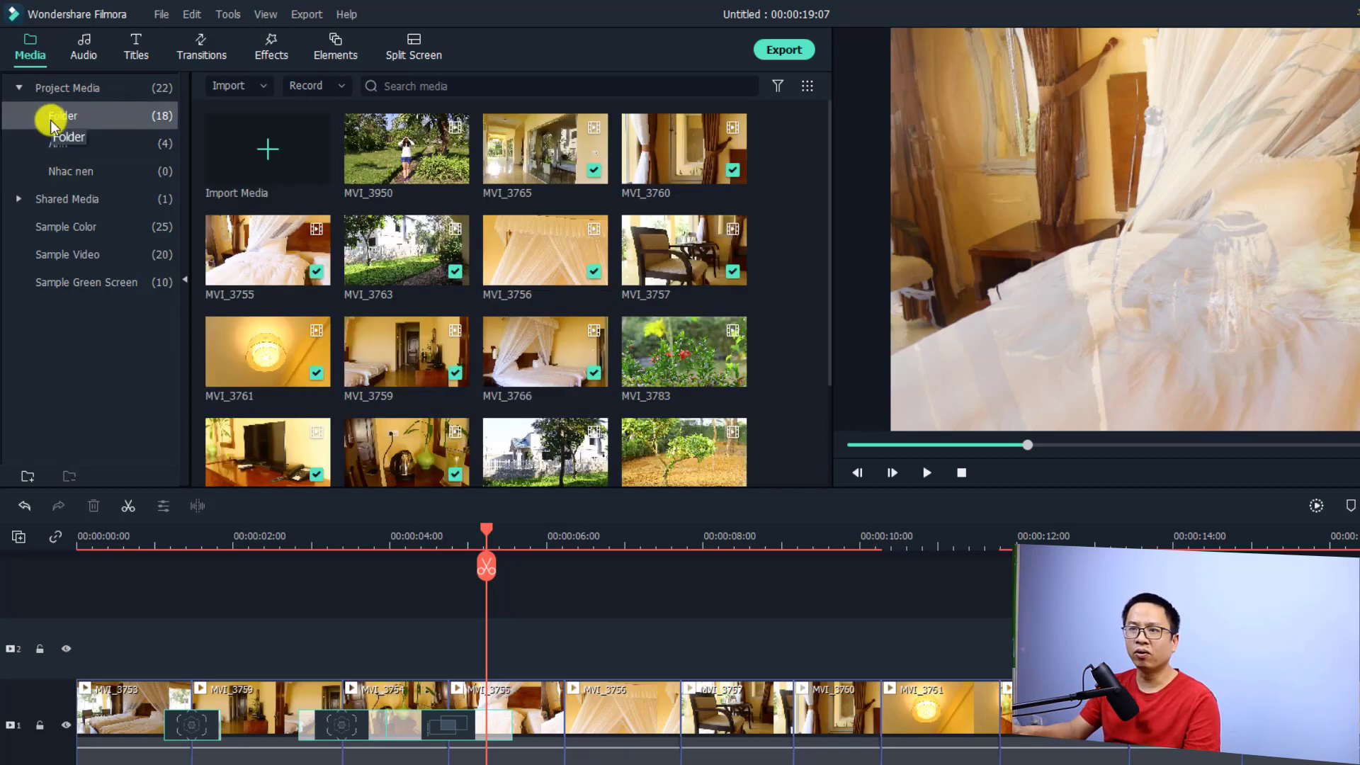
{"action": "left_click", "coordinate": [58, 145]}
{"action": "left_click", "coordinate": [59, 164]}
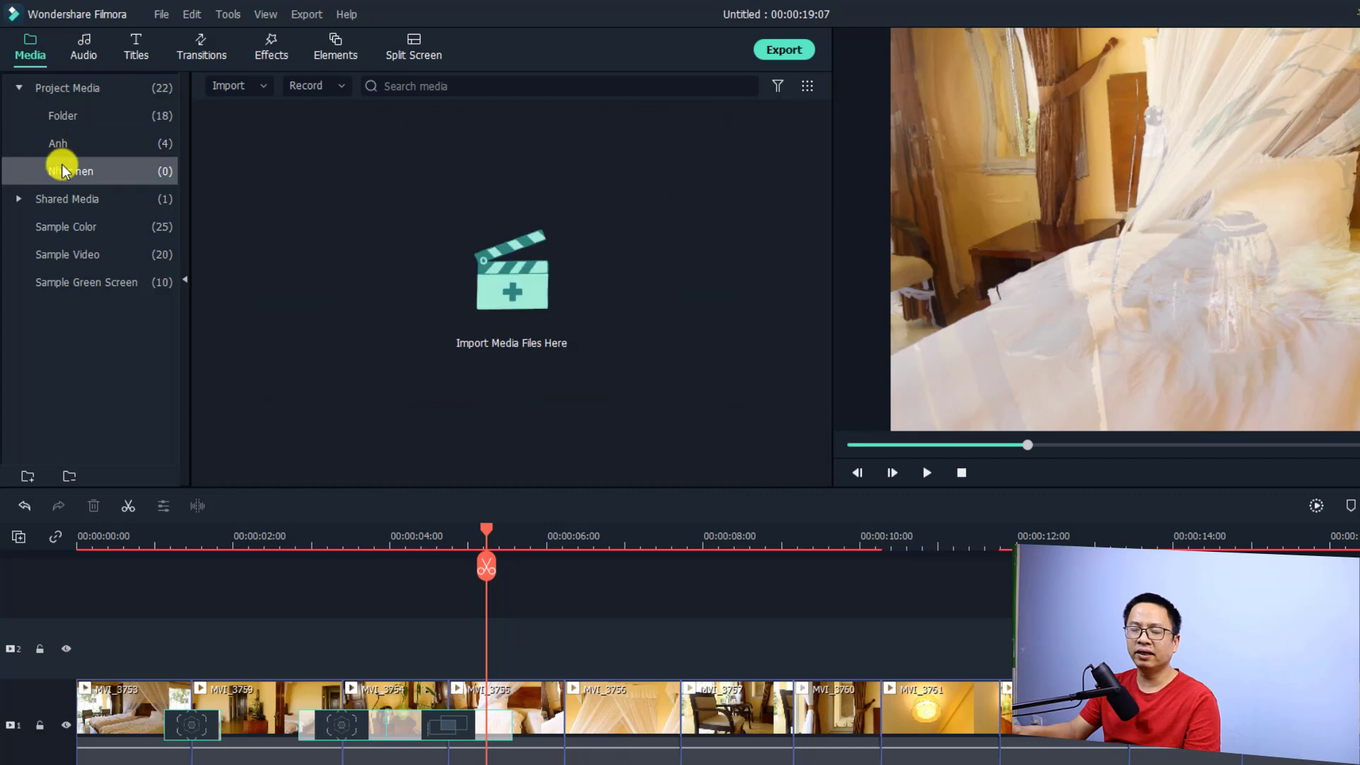
{"action": "left_click", "coordinate": [60, 119]}
{"action": "left_click", "coordinate": [59, 144]}
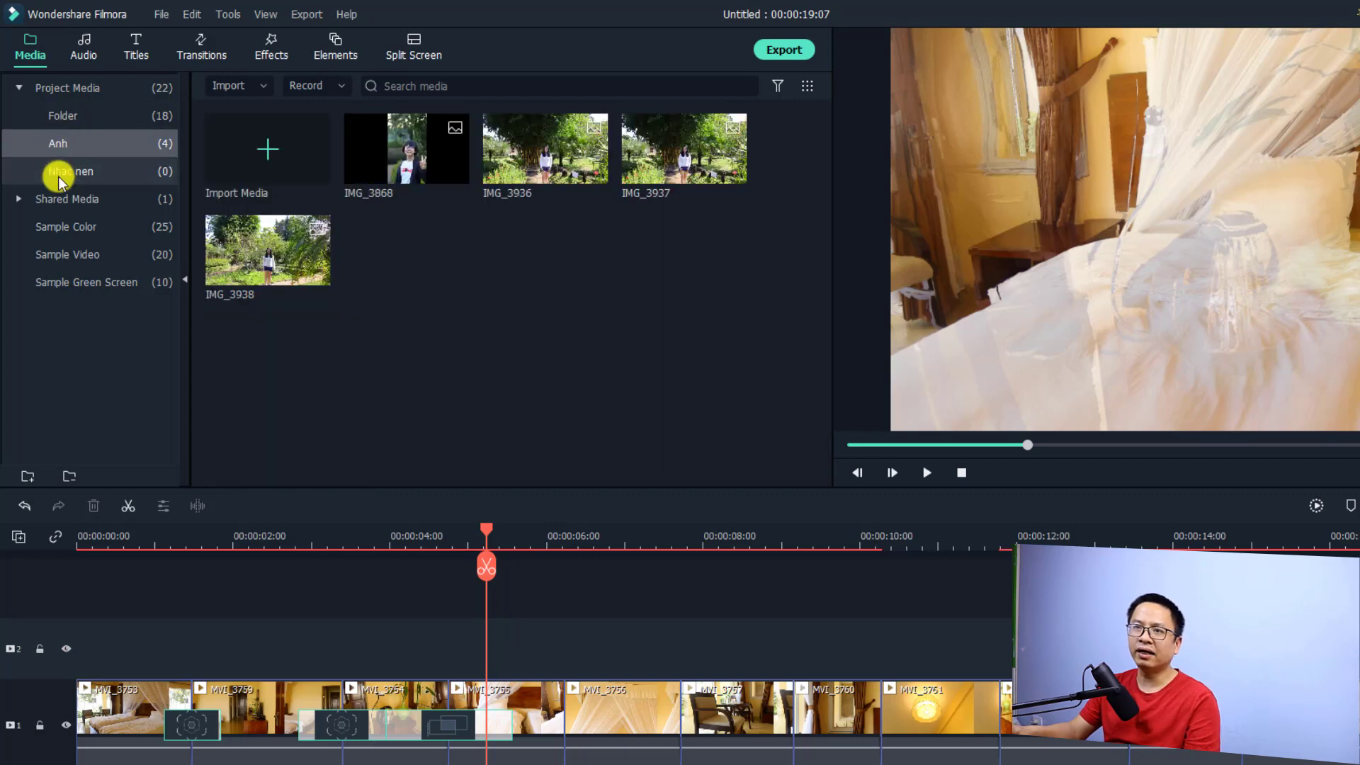
{"action": "left_click", "coordinate": [60, 169]}
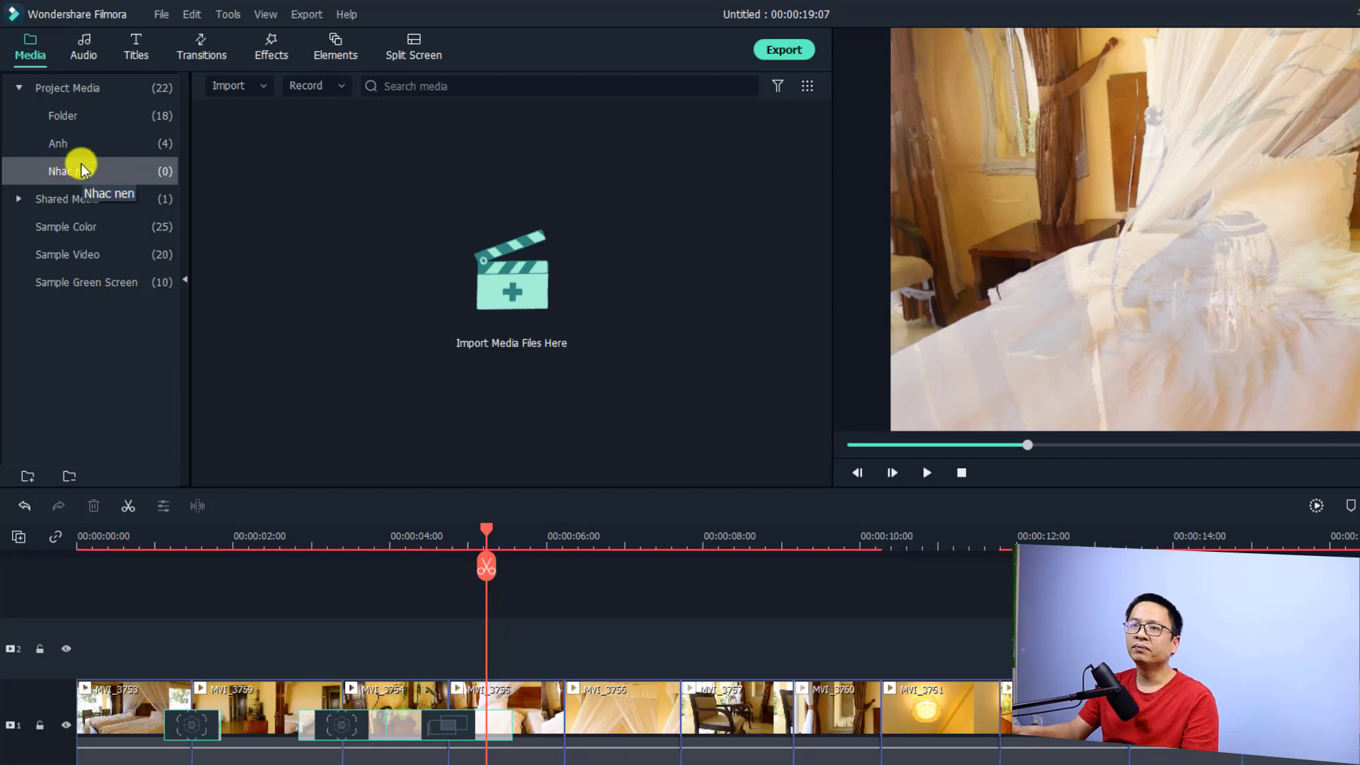
{"action": "left_click", "coordinate": [65, 117]}
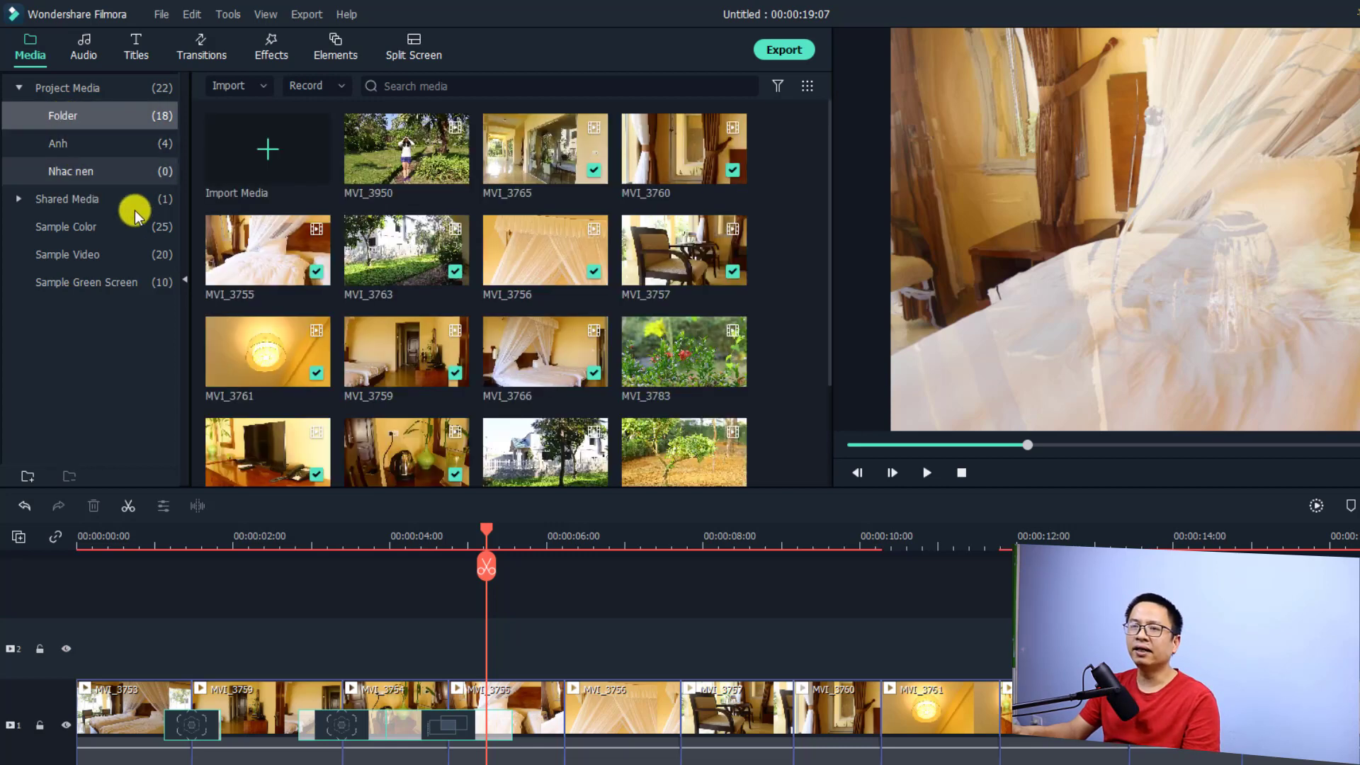
Step: Create a new subfolder under Project Media named "Hieu ung am thanh"
{"action": "left_click", "coordinate": [23, 478]}
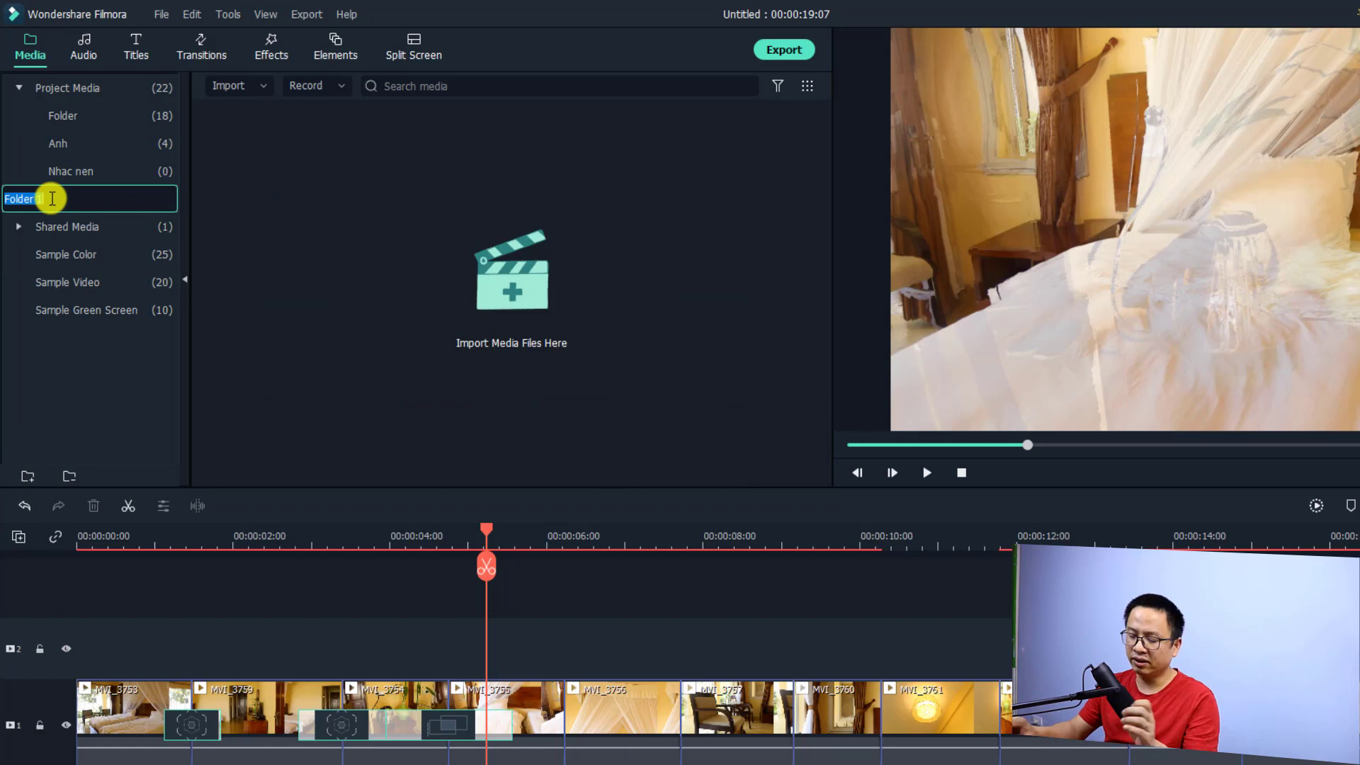
{"action": "type", "text": "H"}
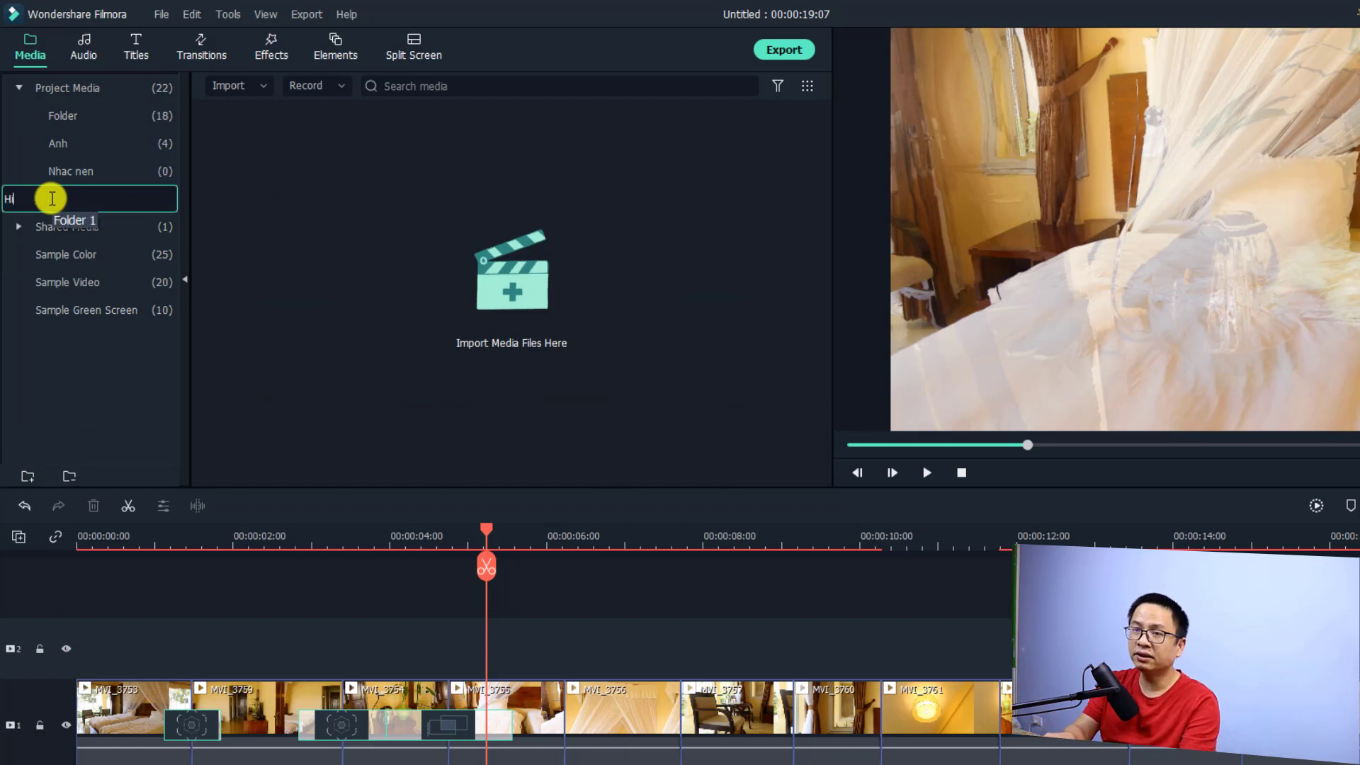
{"action": "type", "text": "ieu ung mat"}
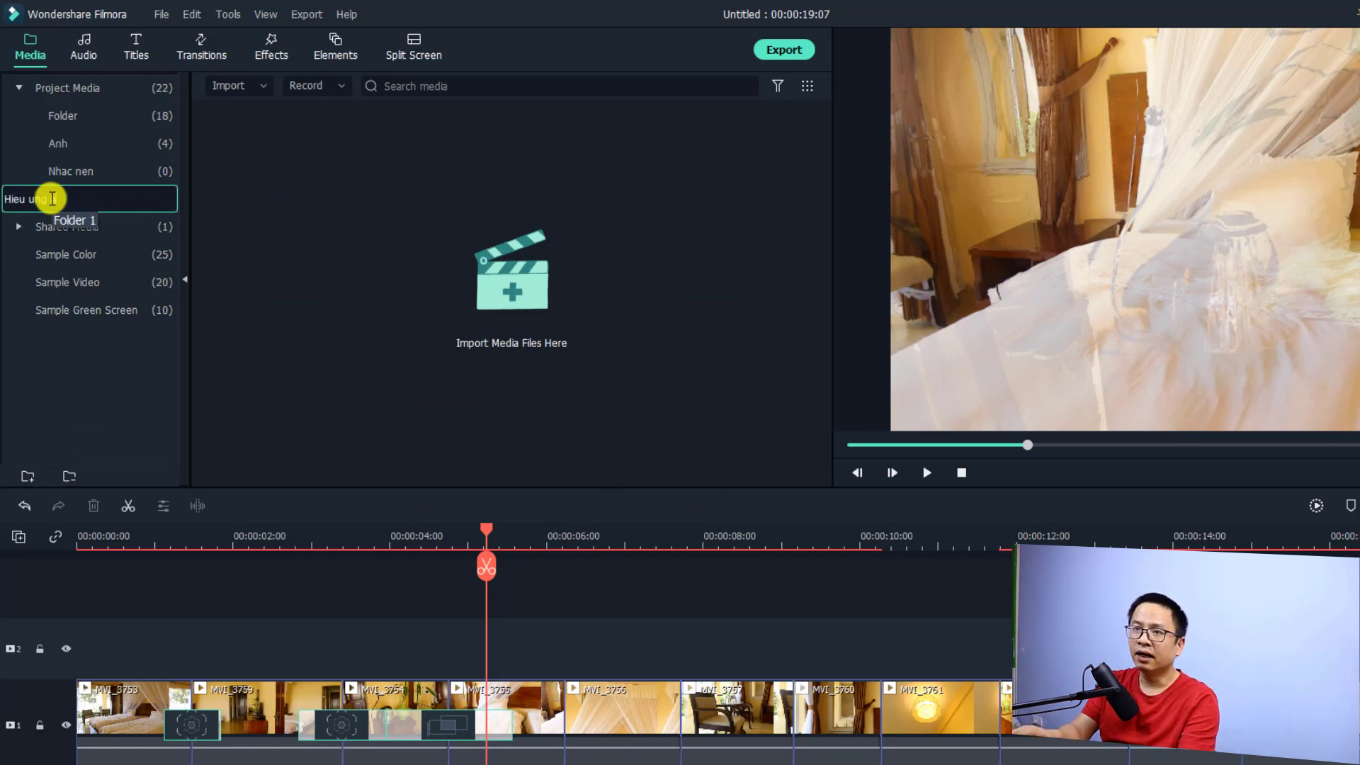
{"action": "key", "text": "Return"}
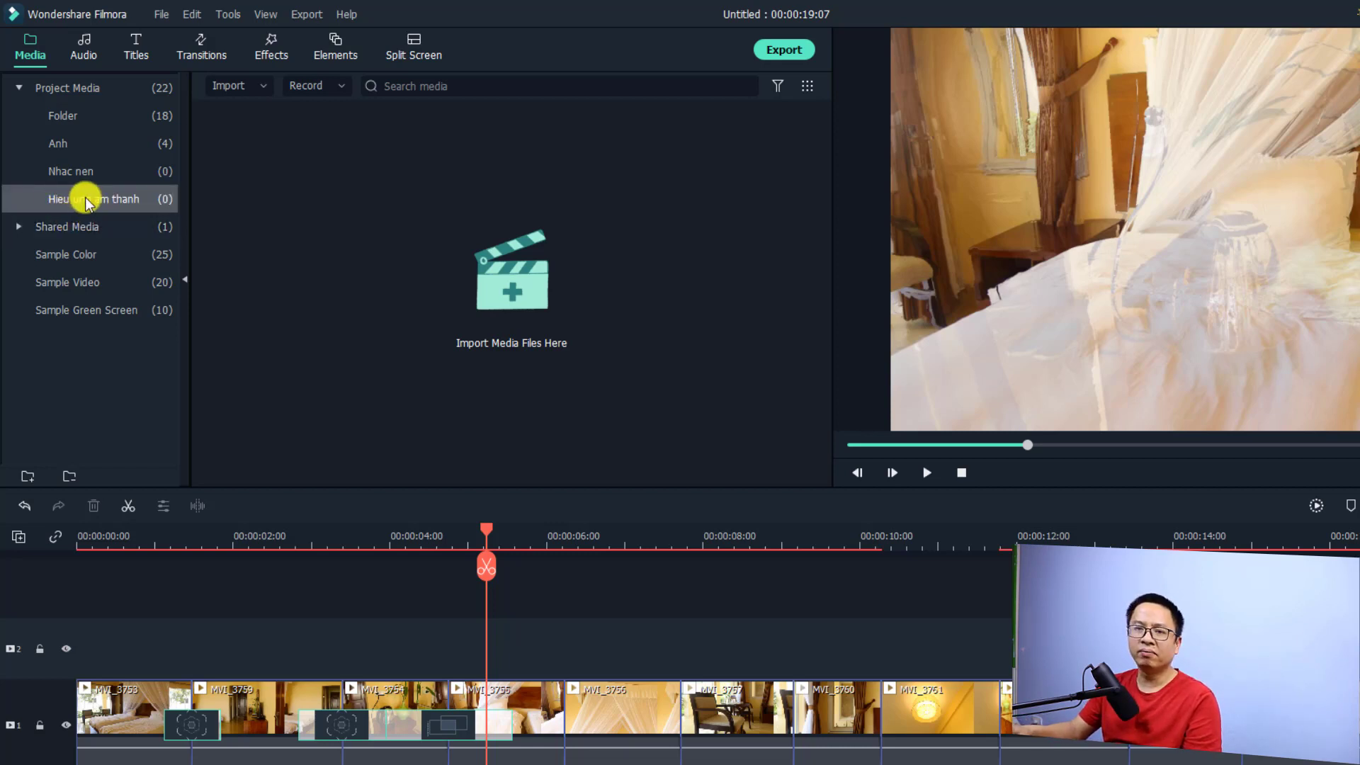
{"action": "left_click", "coordinate": [513, 292]}
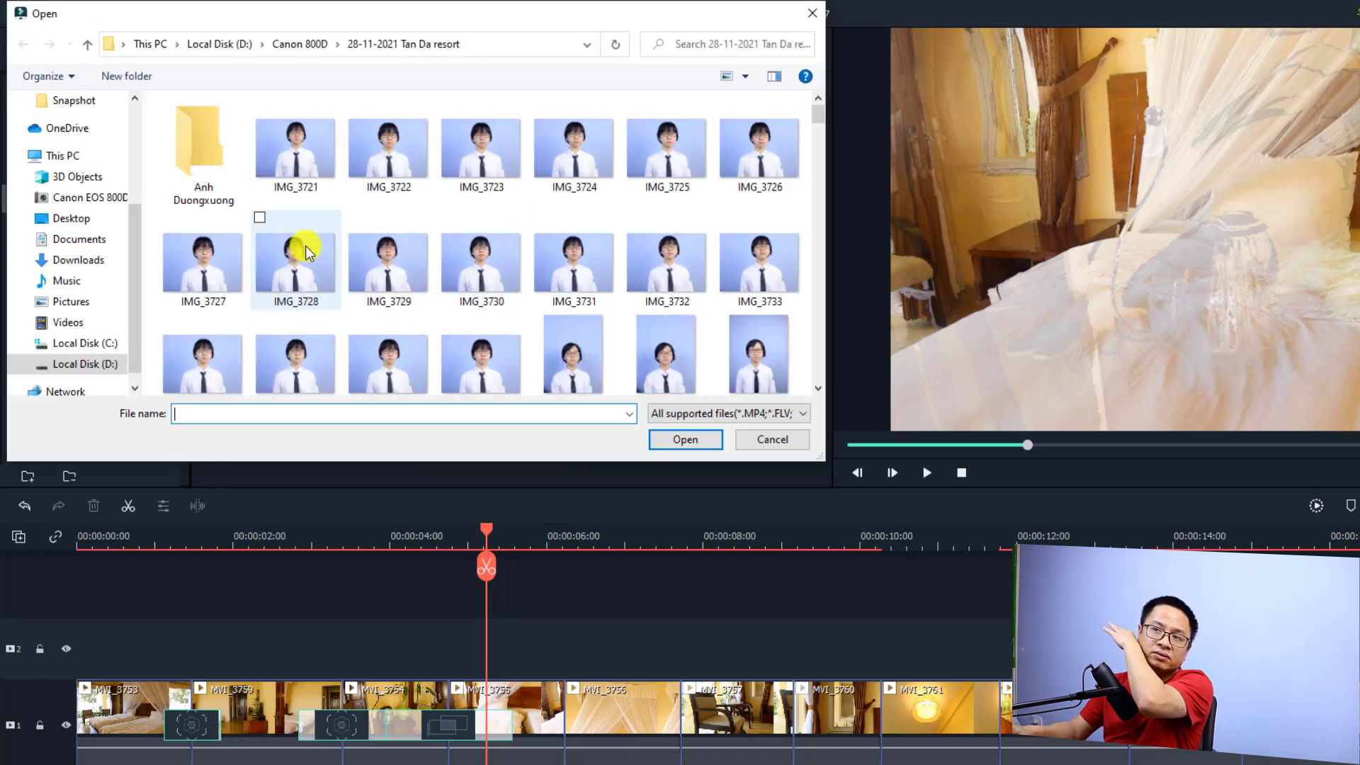
{"action": "left_click", "coordinate": [66, 280]}
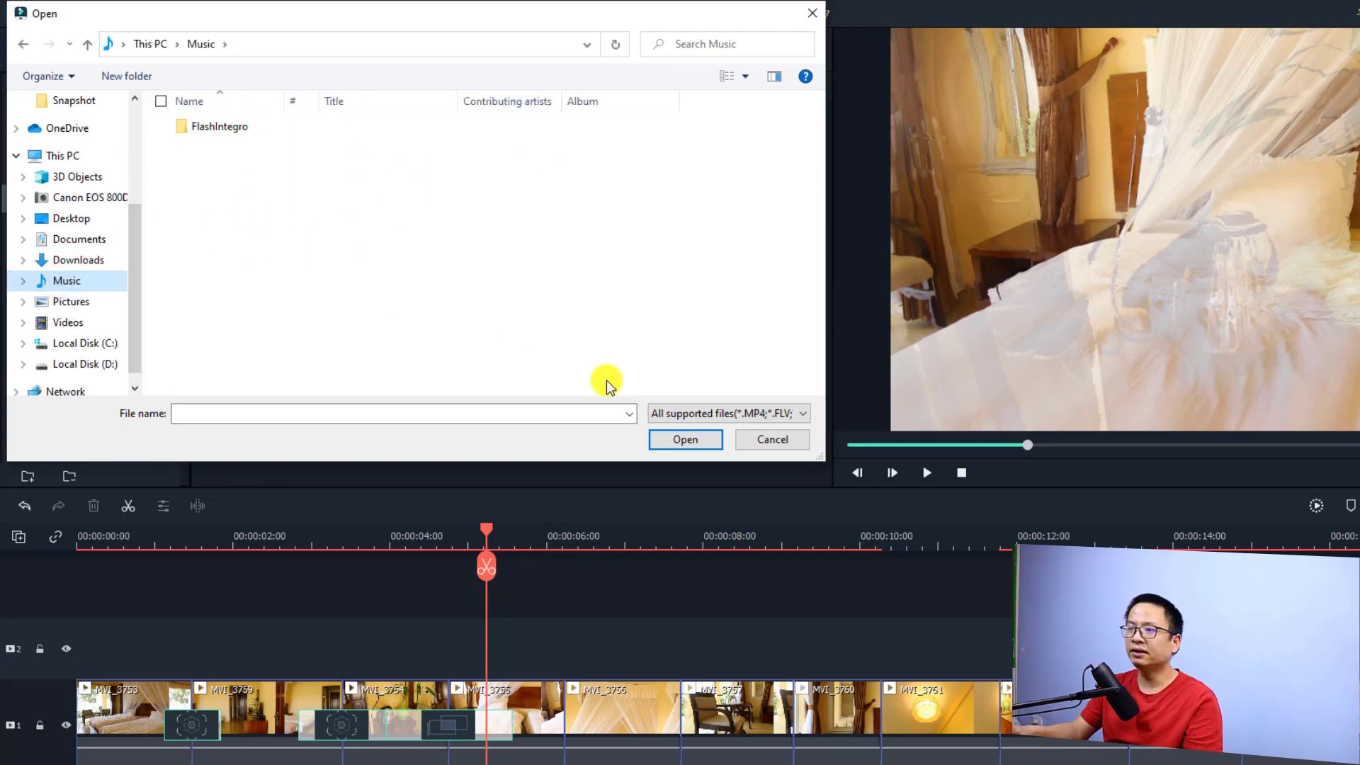
{"action": "left_click", "coordinate": [769, 439]}
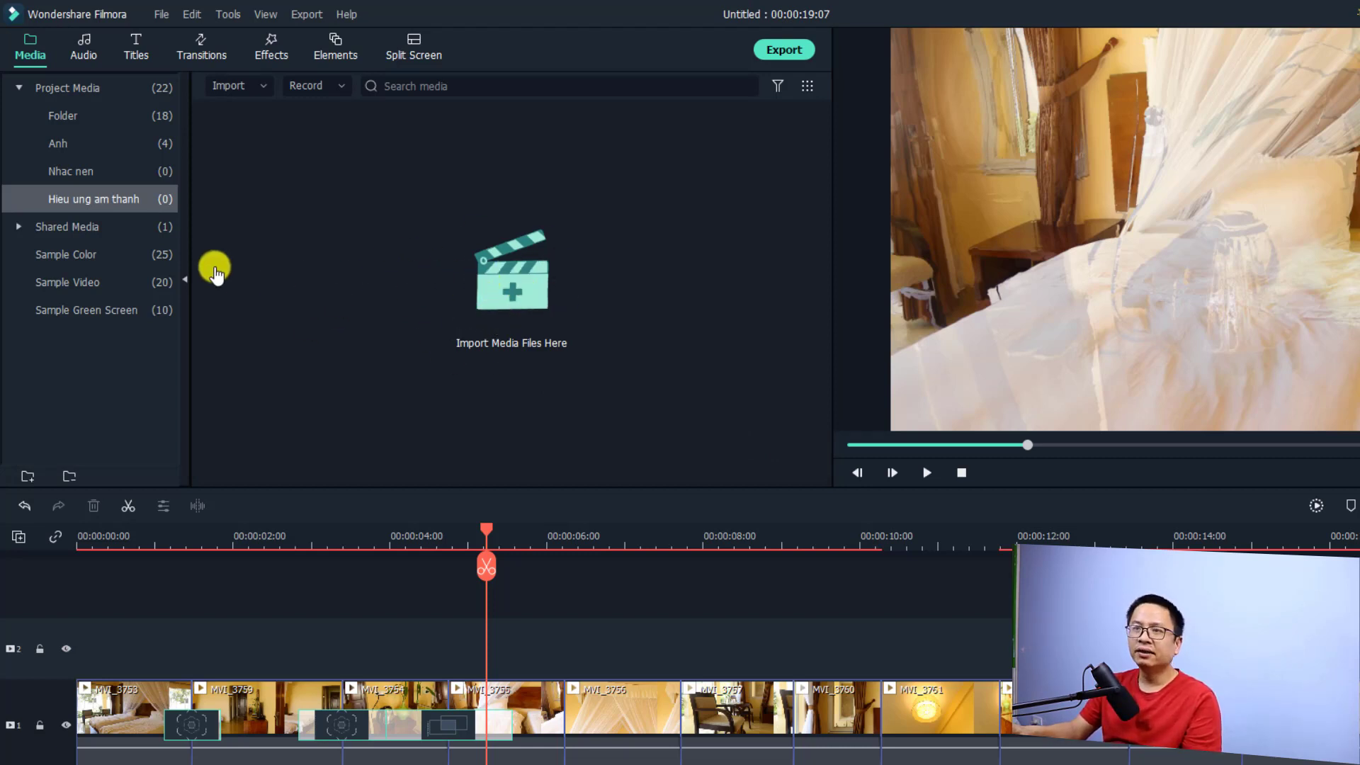
Step: Review the media in the Nhac nen, Folder and Anh subfolders once more
{"action": "left_click", "coordinate": [78, 172]}
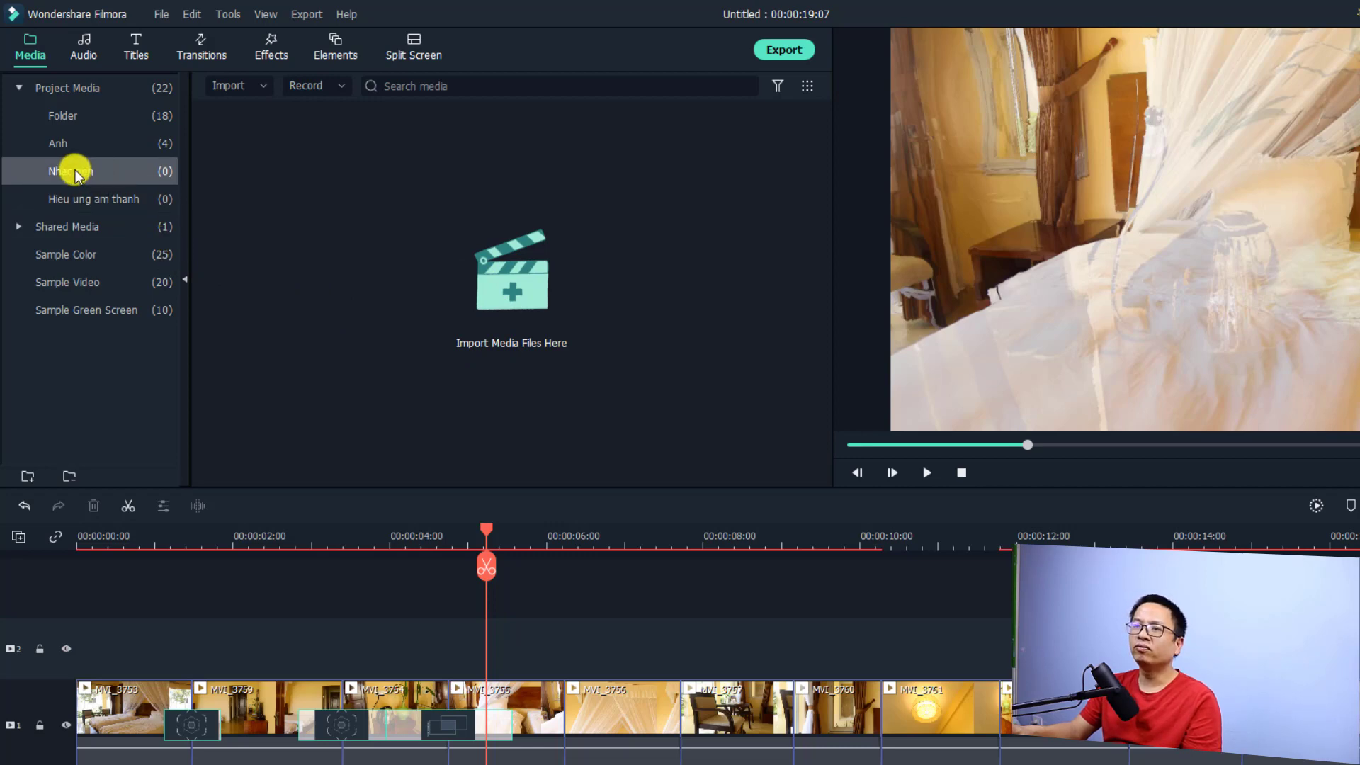
{"action": "left_click", "coordinate": [62, 143]}
{"action": "left_click", "coordinate": [69, 118]}
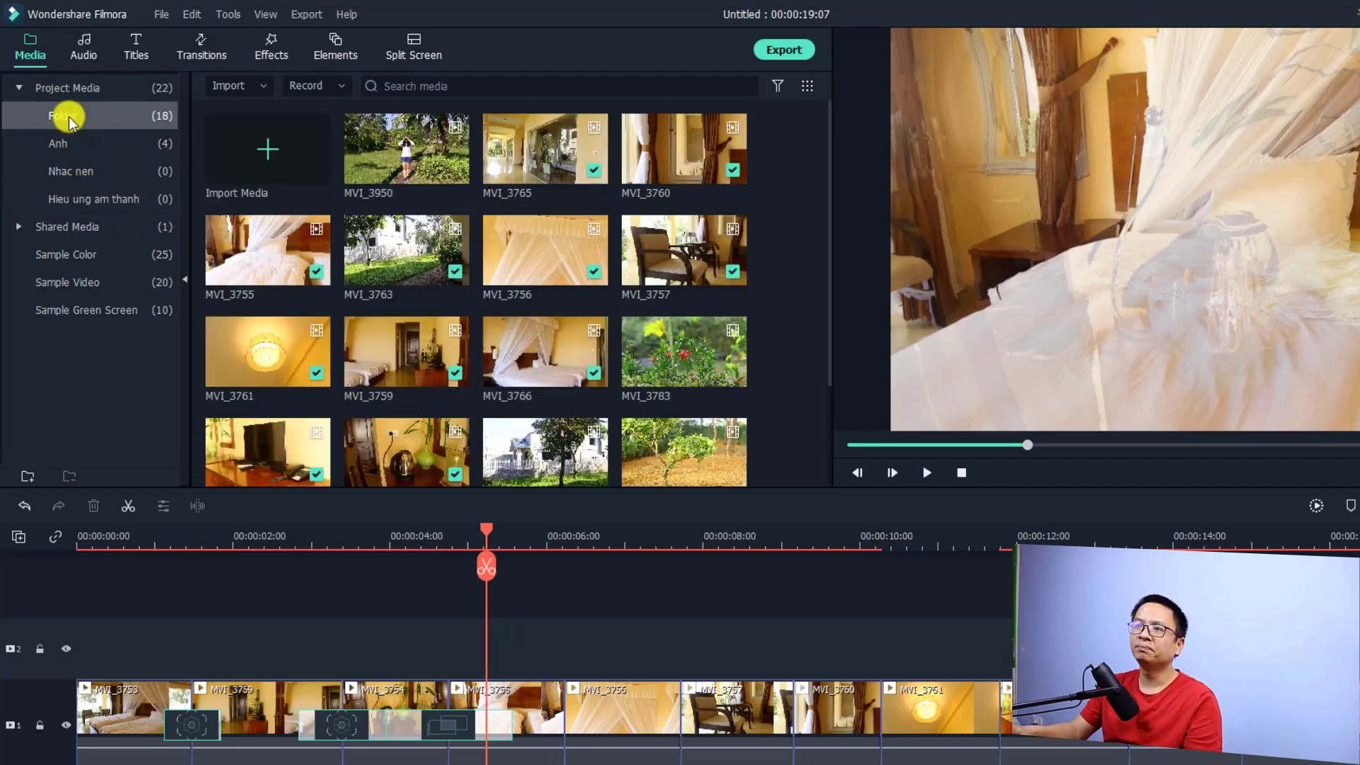
{"action": "left_click", "coordinate": [74, 145]}
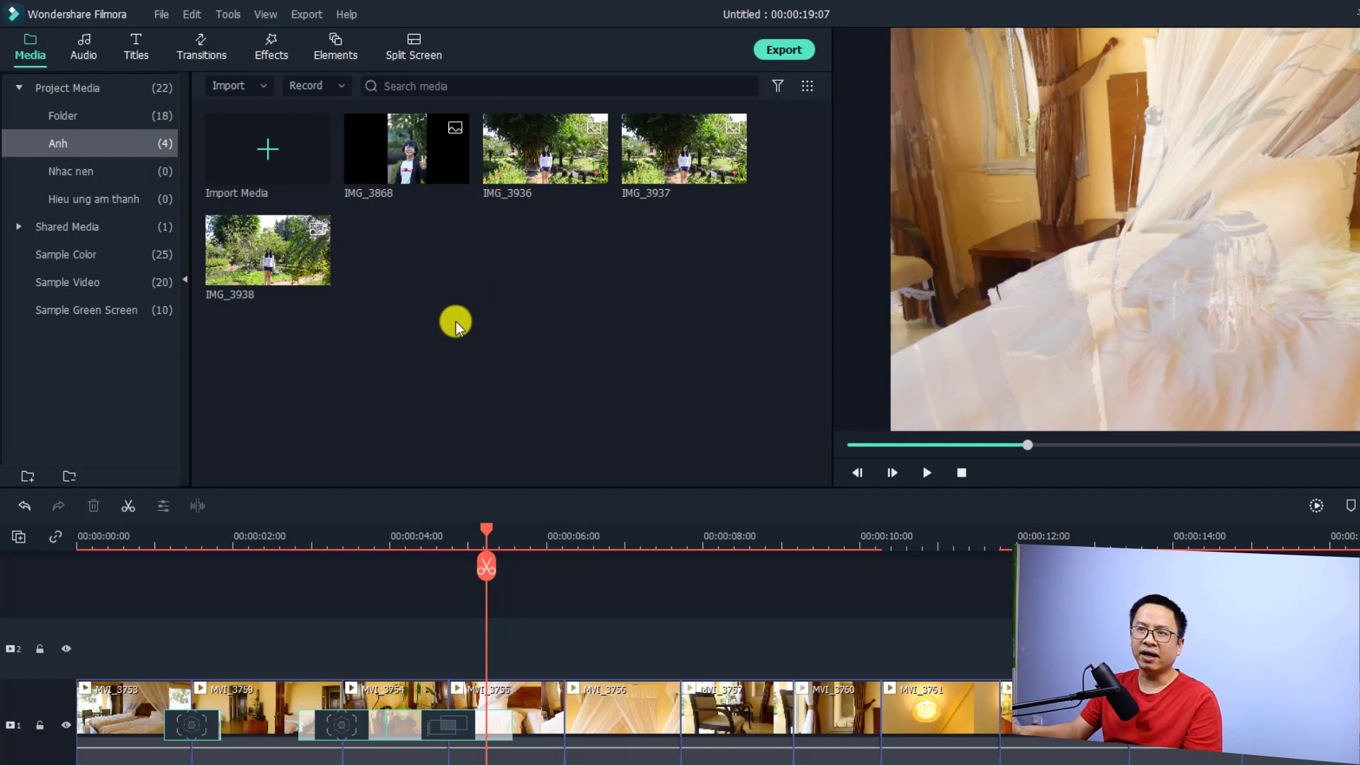
Step: Filter the Project Media items to show only Video files, and expand the Project Media subfolder list
{"action": "double_click", "coordinate": [57, 91]}
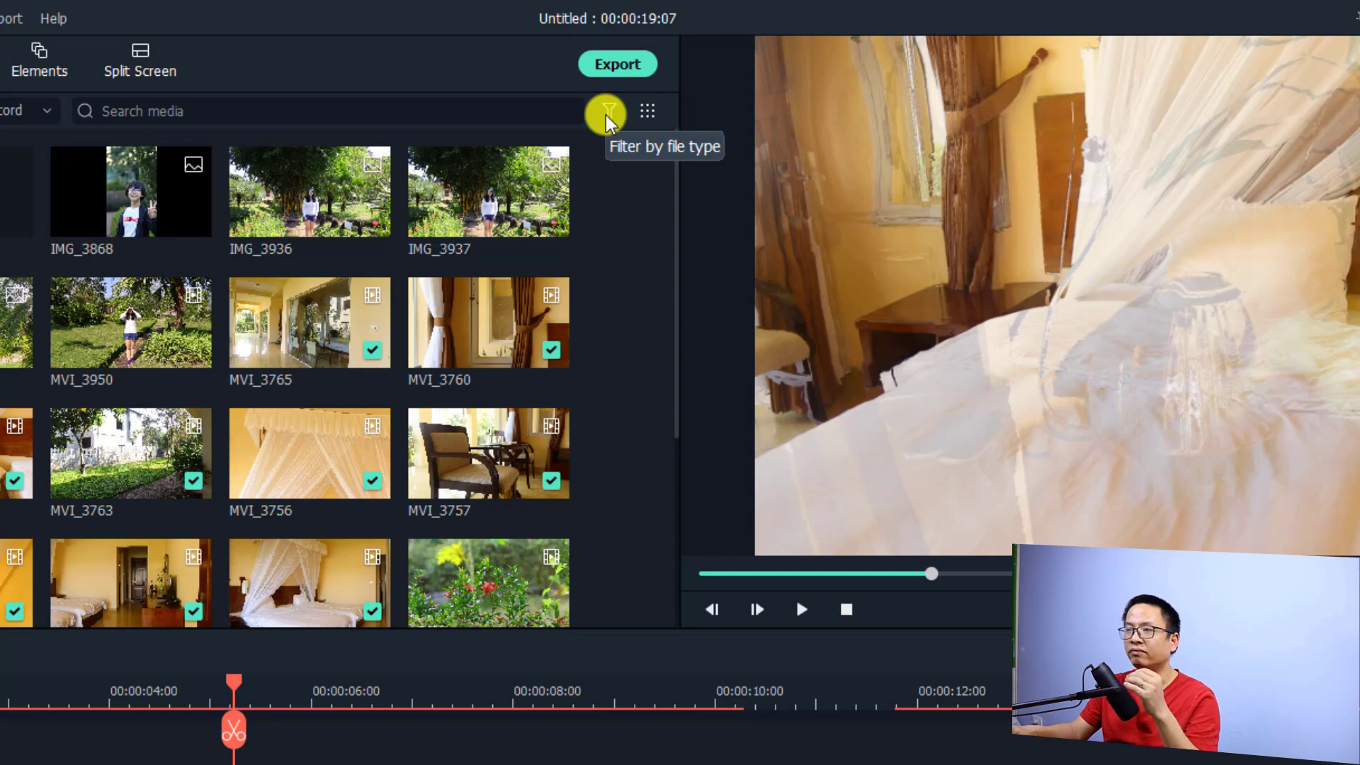
{"action": "left_click", "coordinate": [608, 113]}
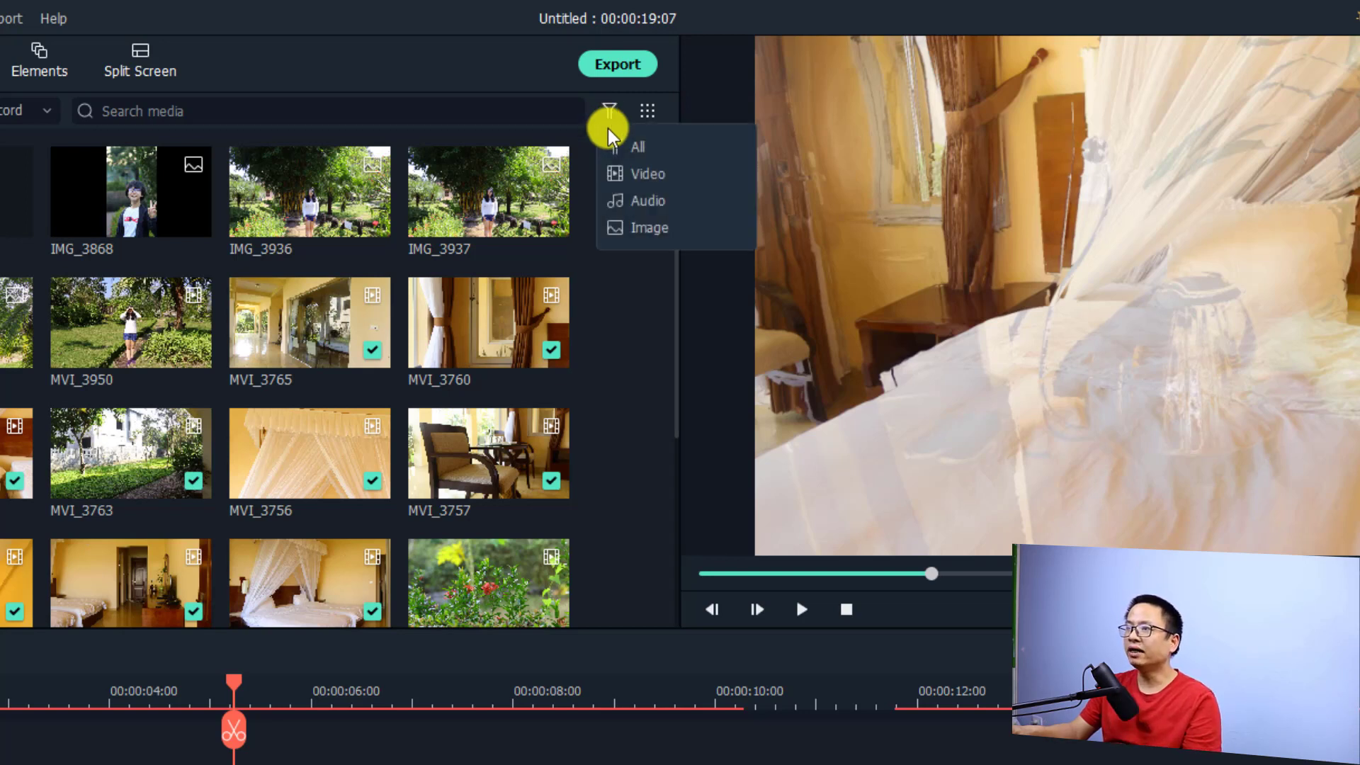
{"action": "left_click", "coordinate": [643, 178]}
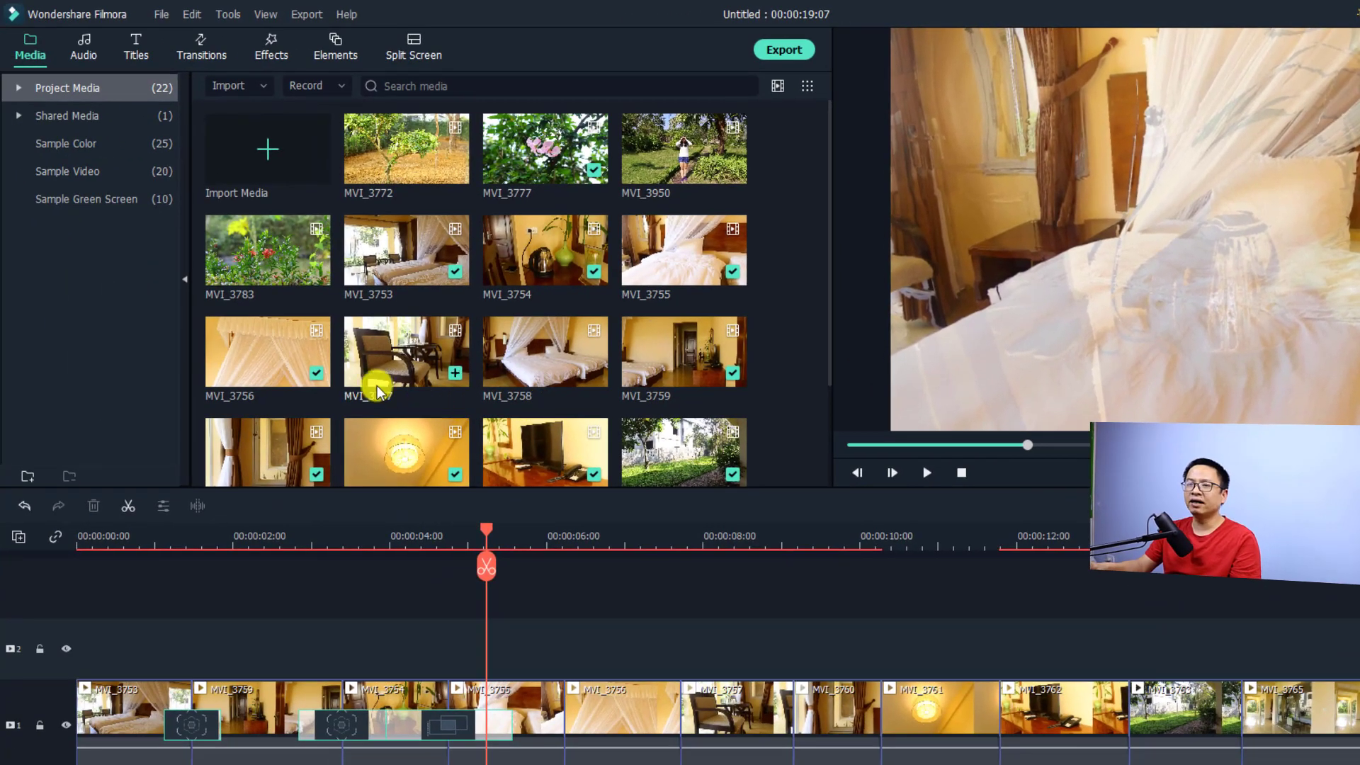
{"action": "left_click", "coordinate": [49, 90]}
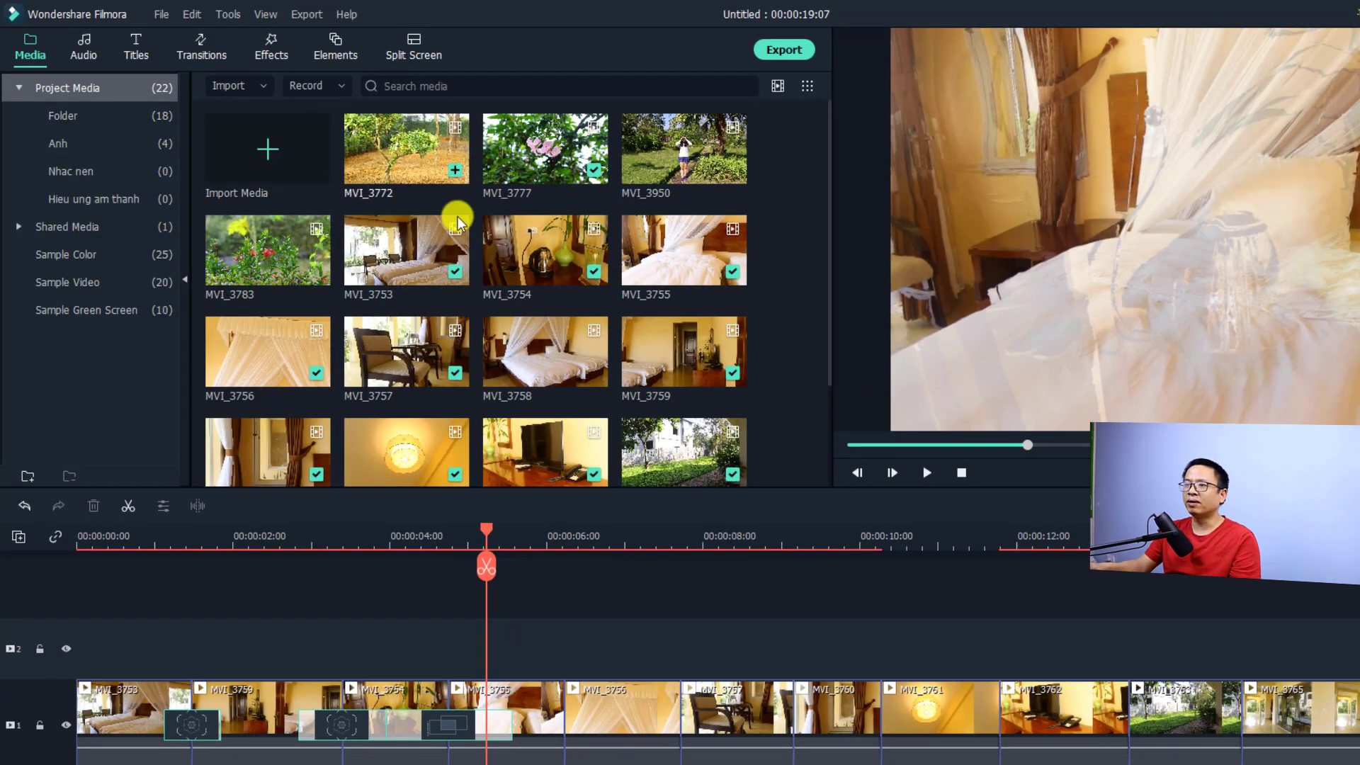
Step: Look through the video items in Project Media, and filter the list to show only Audio files
{"action": "scroll", "coordinate": [619, 371], "scroll_direction": "down", "scroll_amount": 2}
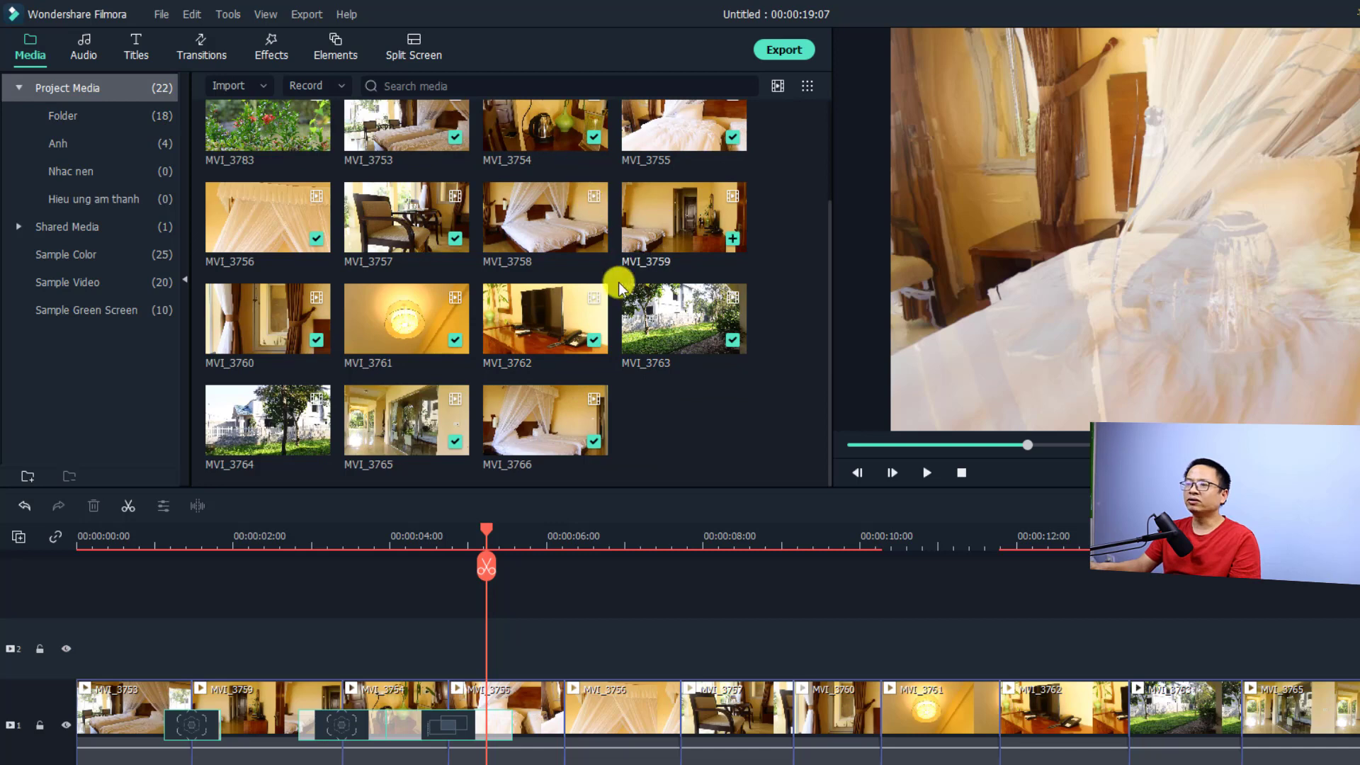
{"action": "scroll", "coordinate": [618, 282], "scroll_direction": "up", "scroll_amount": 2}
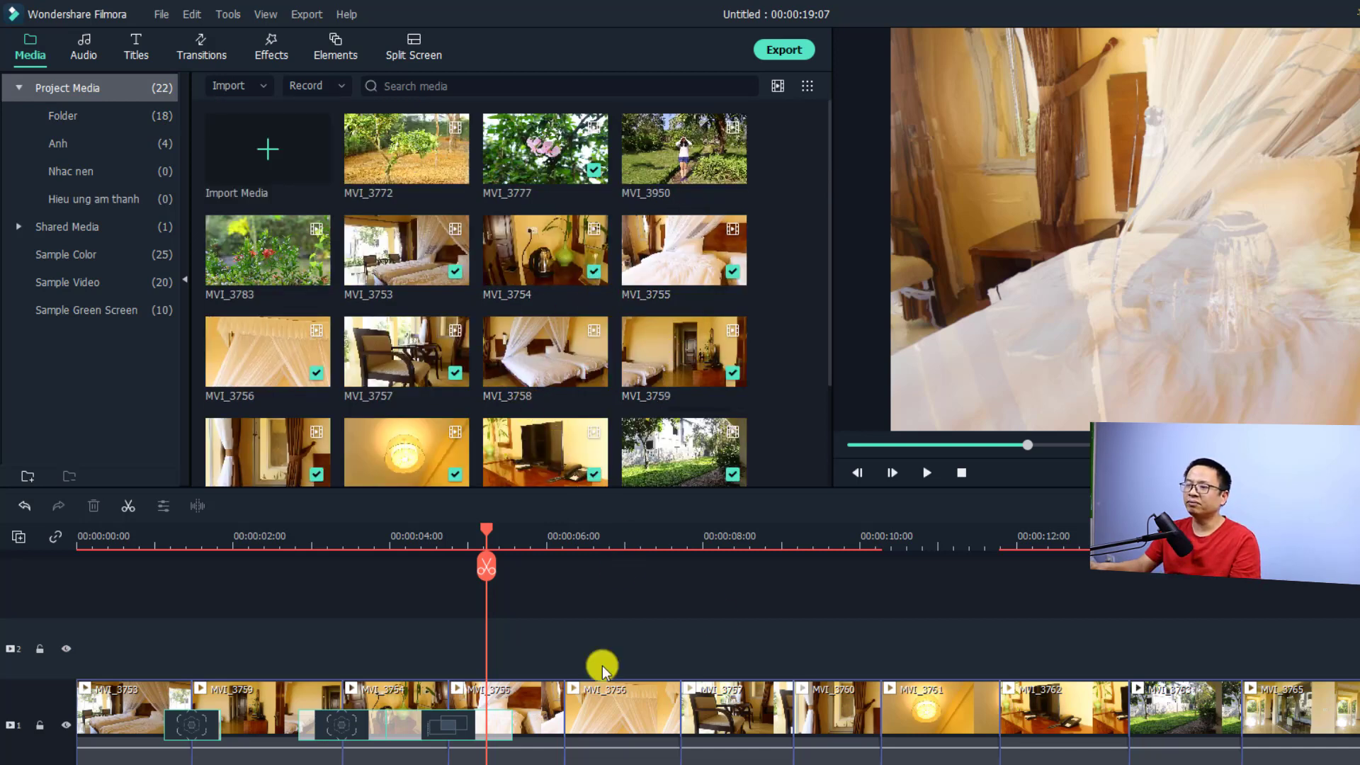
{"action": "left_click", "coordinate": [779, 88]}
{"action": "left_click", "coordinate": [785, 155]}
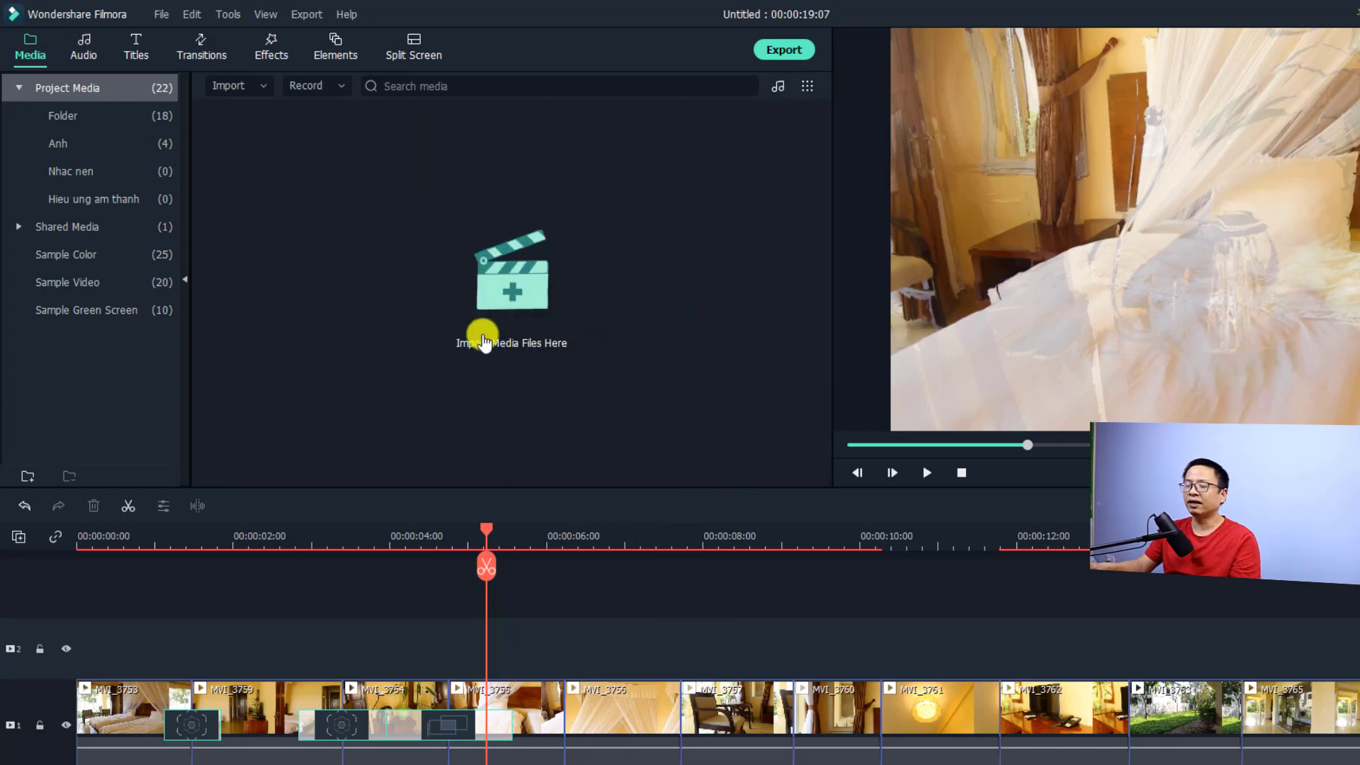
Step: Filter the Project Media items to show only Image files, and remove the file-type filter to list all media again
{"action": "left_click", "coordinate": [779, 86]}
{"action": "left_click", "coordinate": [777, 174]}
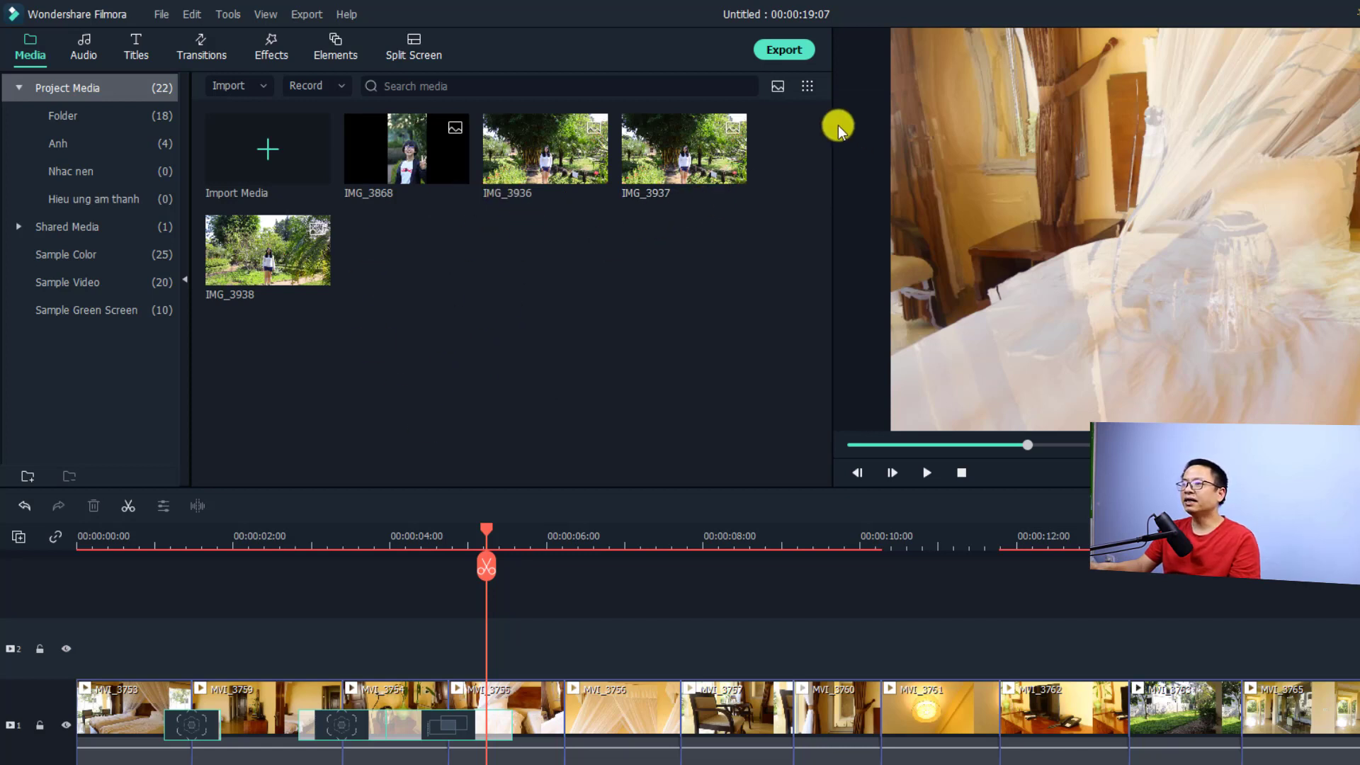
{"action": "left_click", "coordinate": [781, 85]}
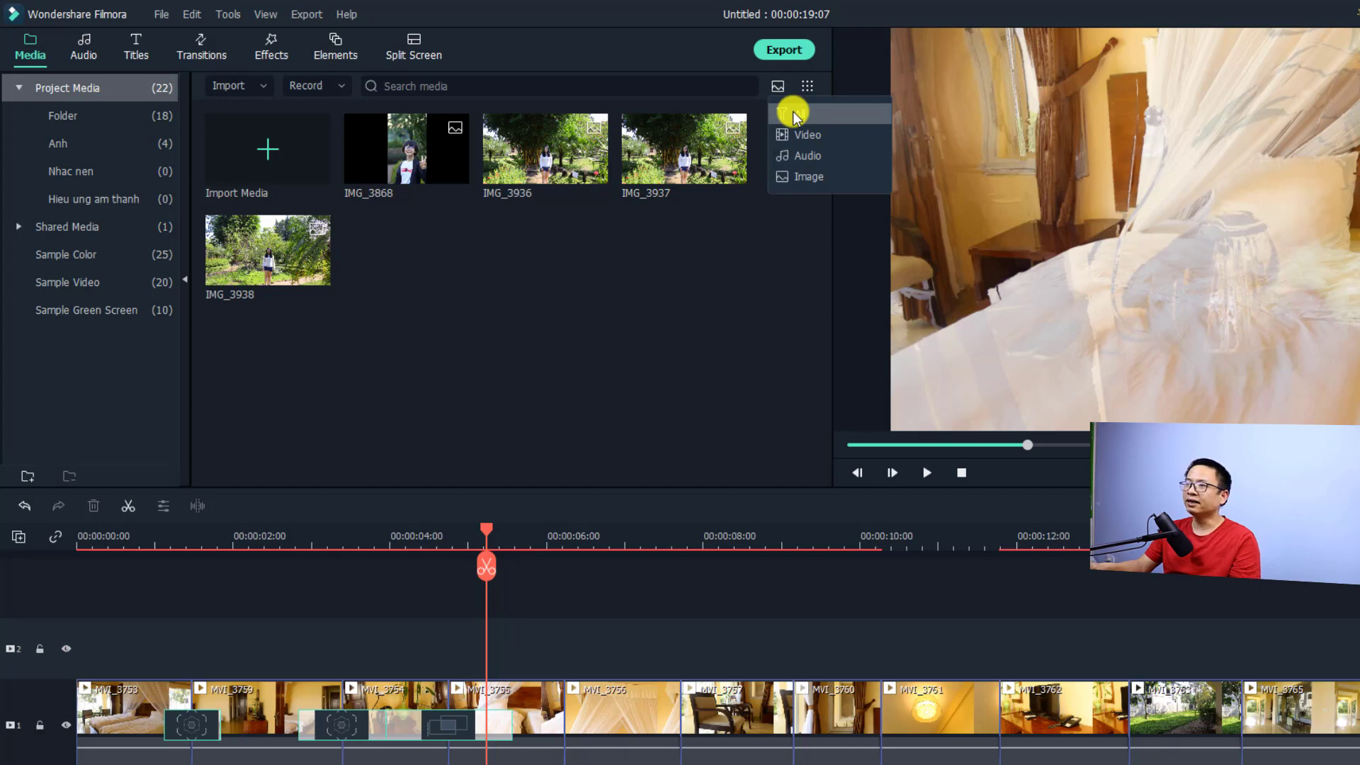
{"action": "left_click", "coordinate": [796, 114]}
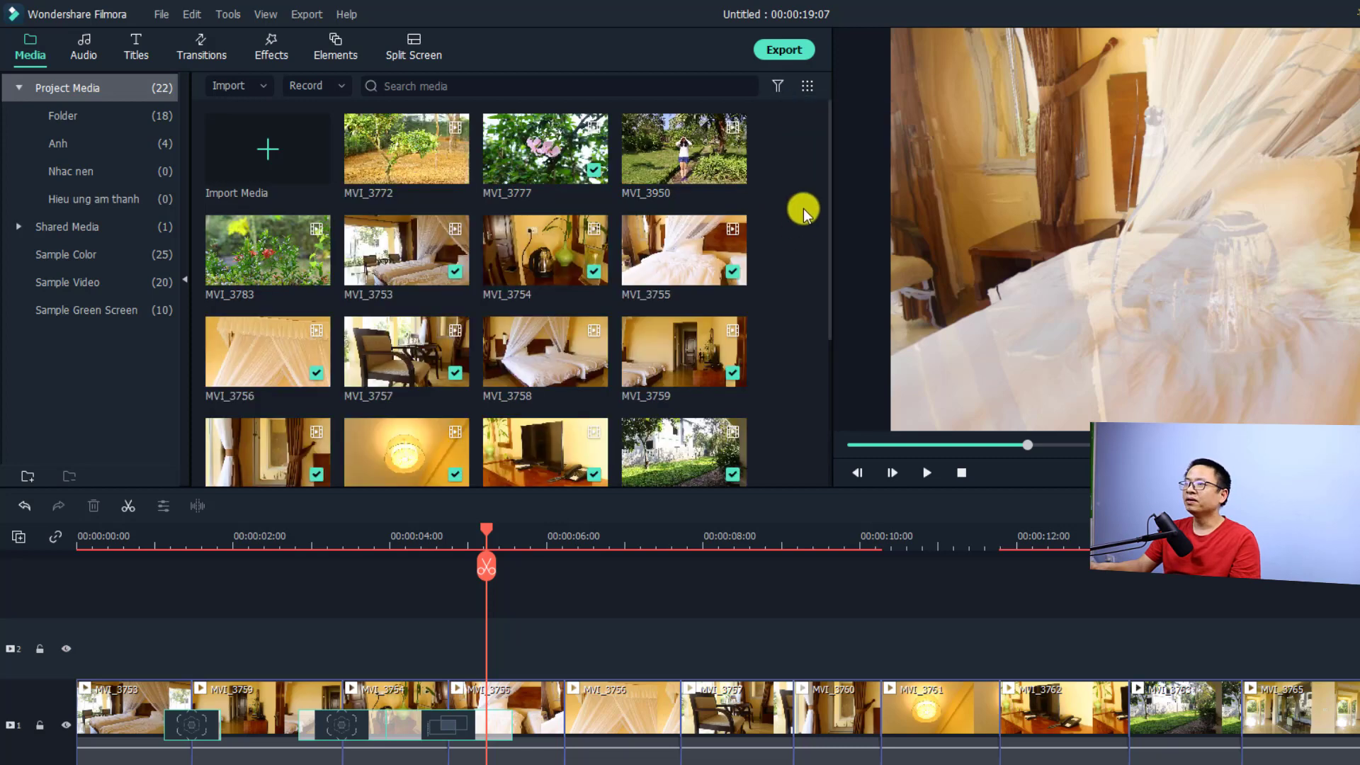
Step: Display the Project Media items in Small Thumbnail View
{"action": "left_click", "coordinate": [806, 90]}
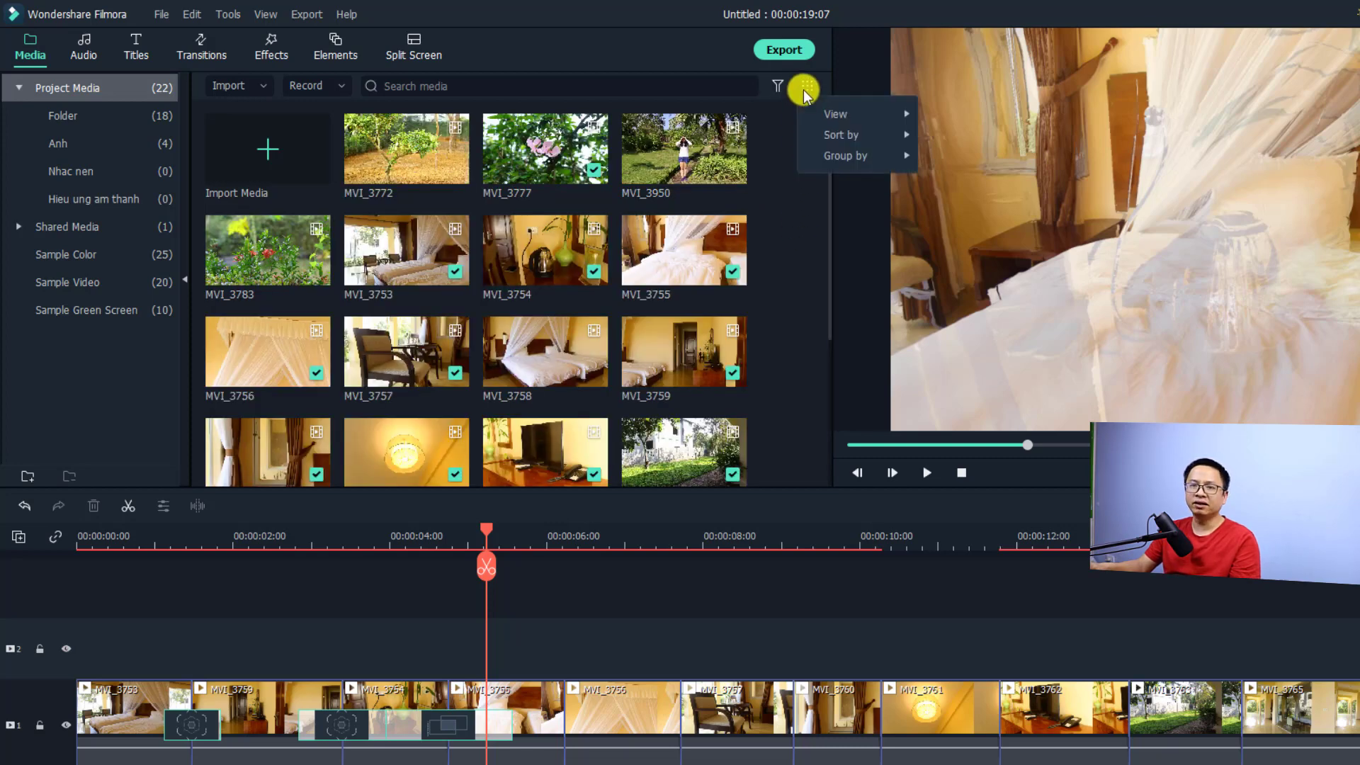
{"action": "mouse_move", "coordinate": [840, 117]}
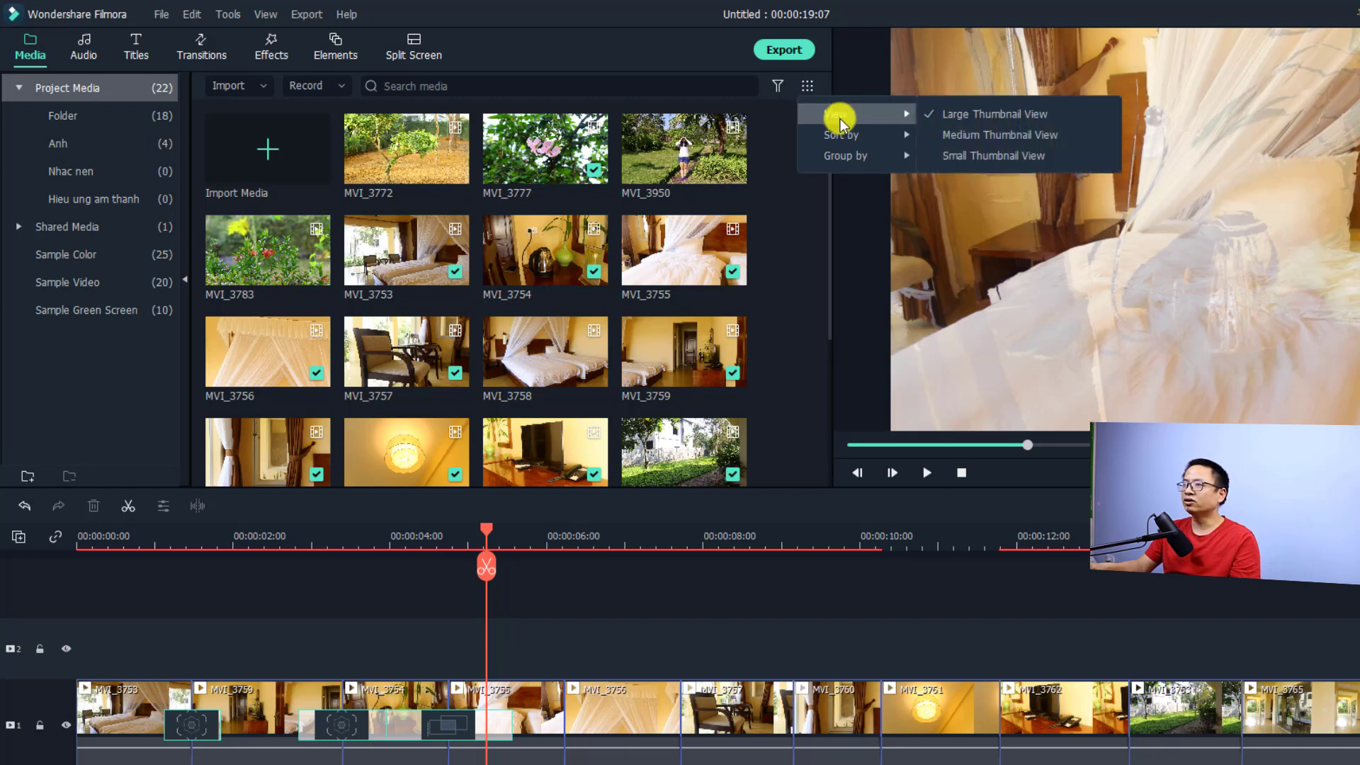
{"action": "left_click", "coordinate": [954, 156]}
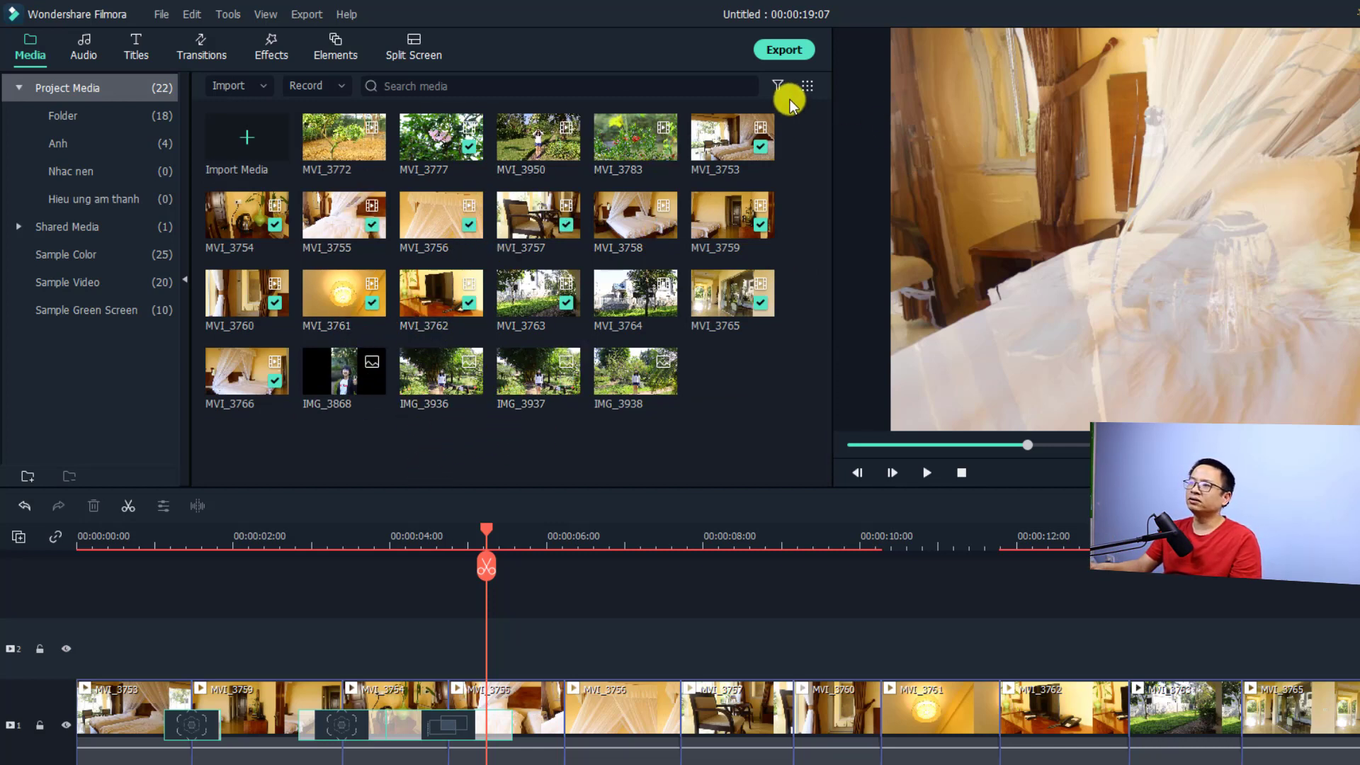
Step: Switch the media list to Large Thumbnail View, look through the items, and return to Small Thumbnail View
{"action": "left_click", "coordinate": [806, 86]}
{"action": "mouse_move", "coordinate": [915, 119]}
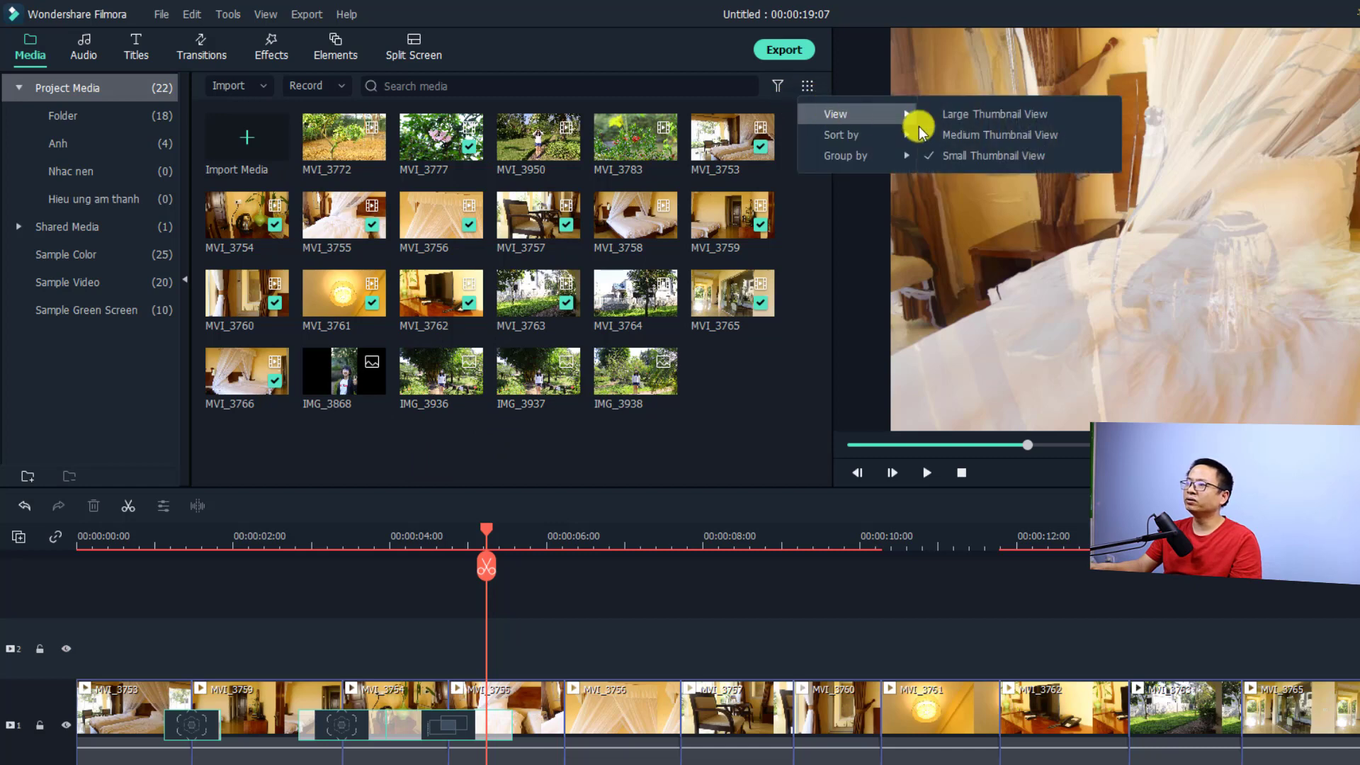
{"action": "left_click", "coordinate": [988, 114]}
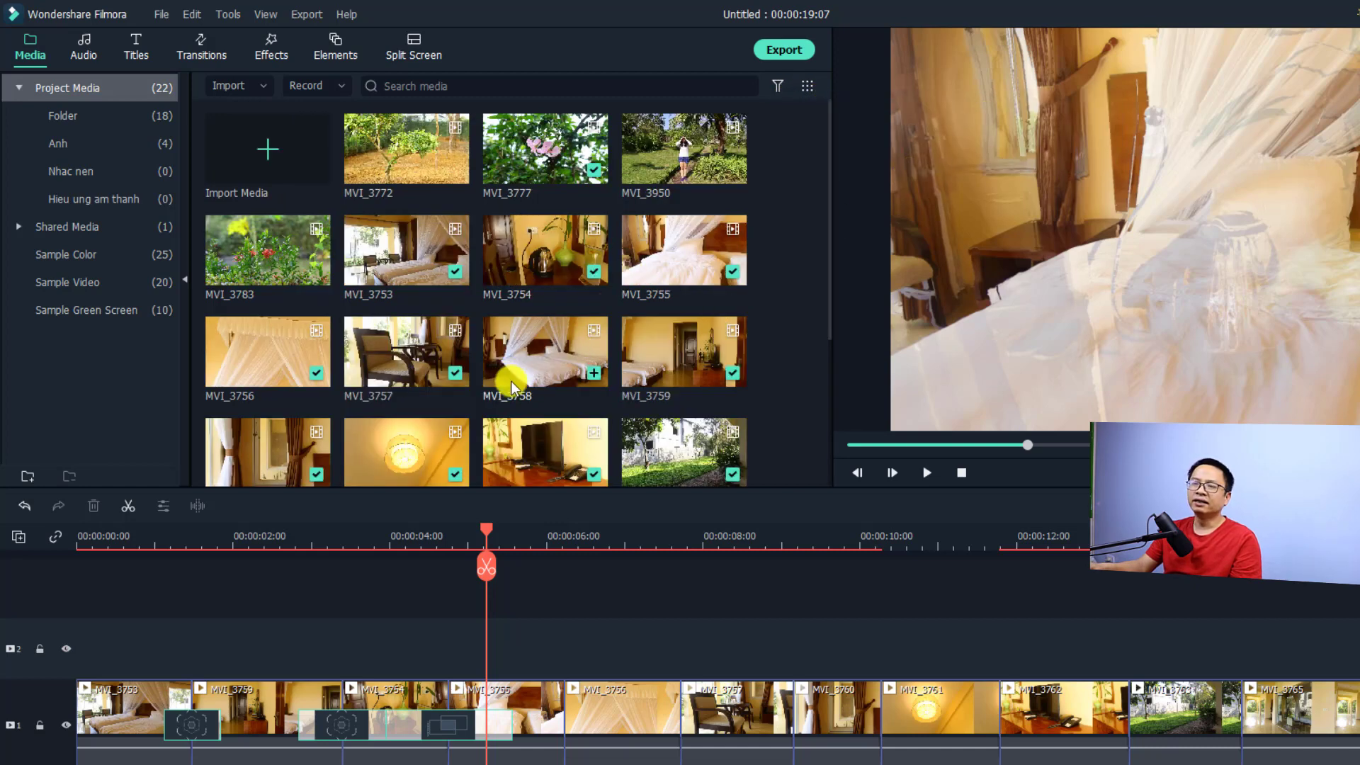
{"action": "scroll", "coordinate": [786, 266], "scroll_direction": "down", "scroll_amount": 3}
{"action": "scroll", "coordinate": [751, 301], "scroll_direction": "up", "scroll_amount": 3}
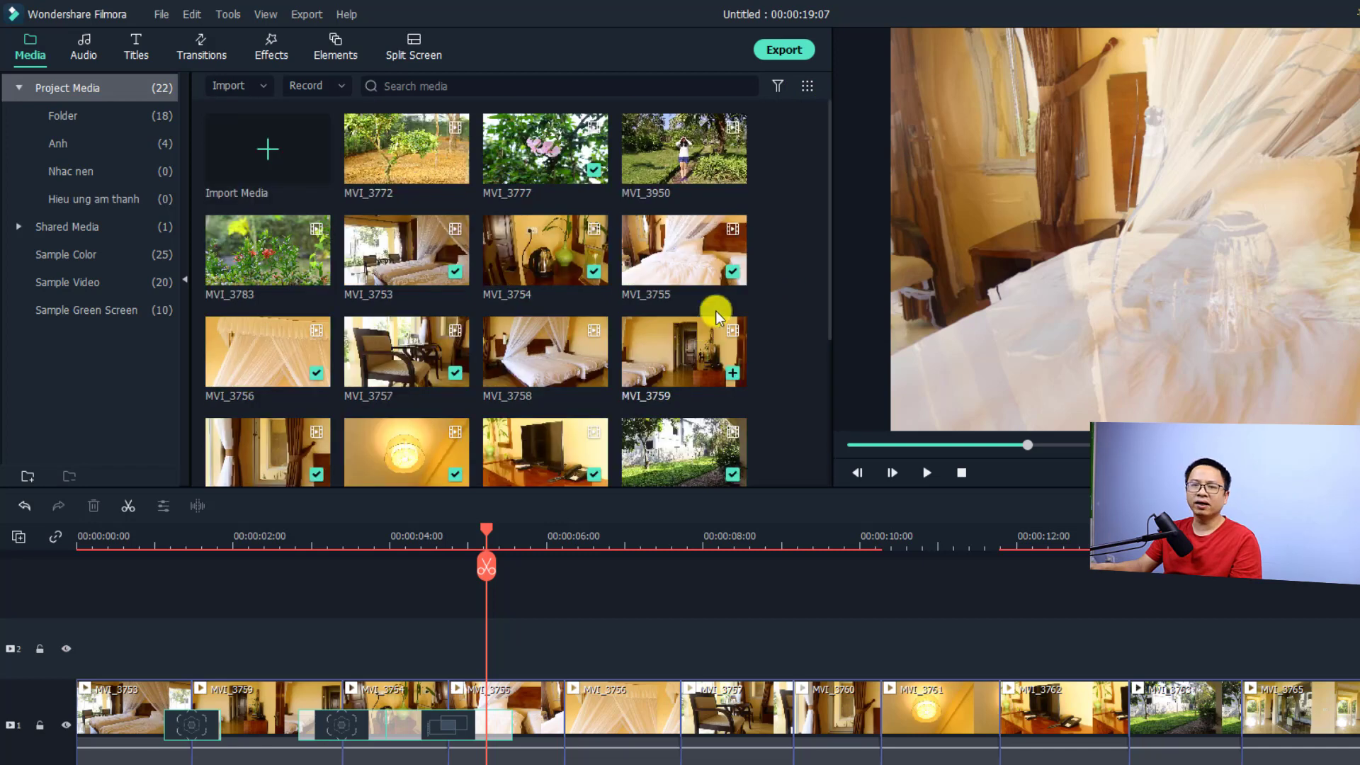
{"action": "left_click", "coordinate": [811, 82]}
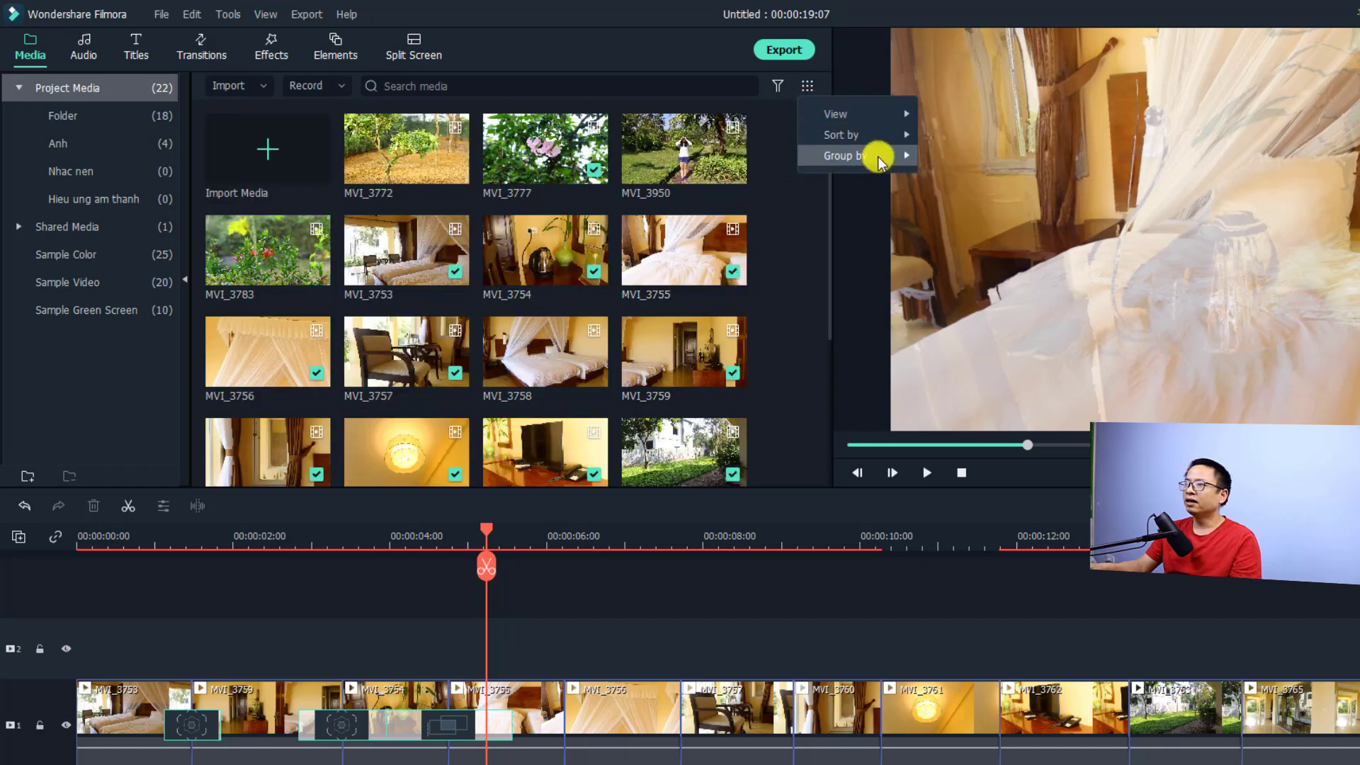
{"action": "left_click", "coordinate": [962, 154]}
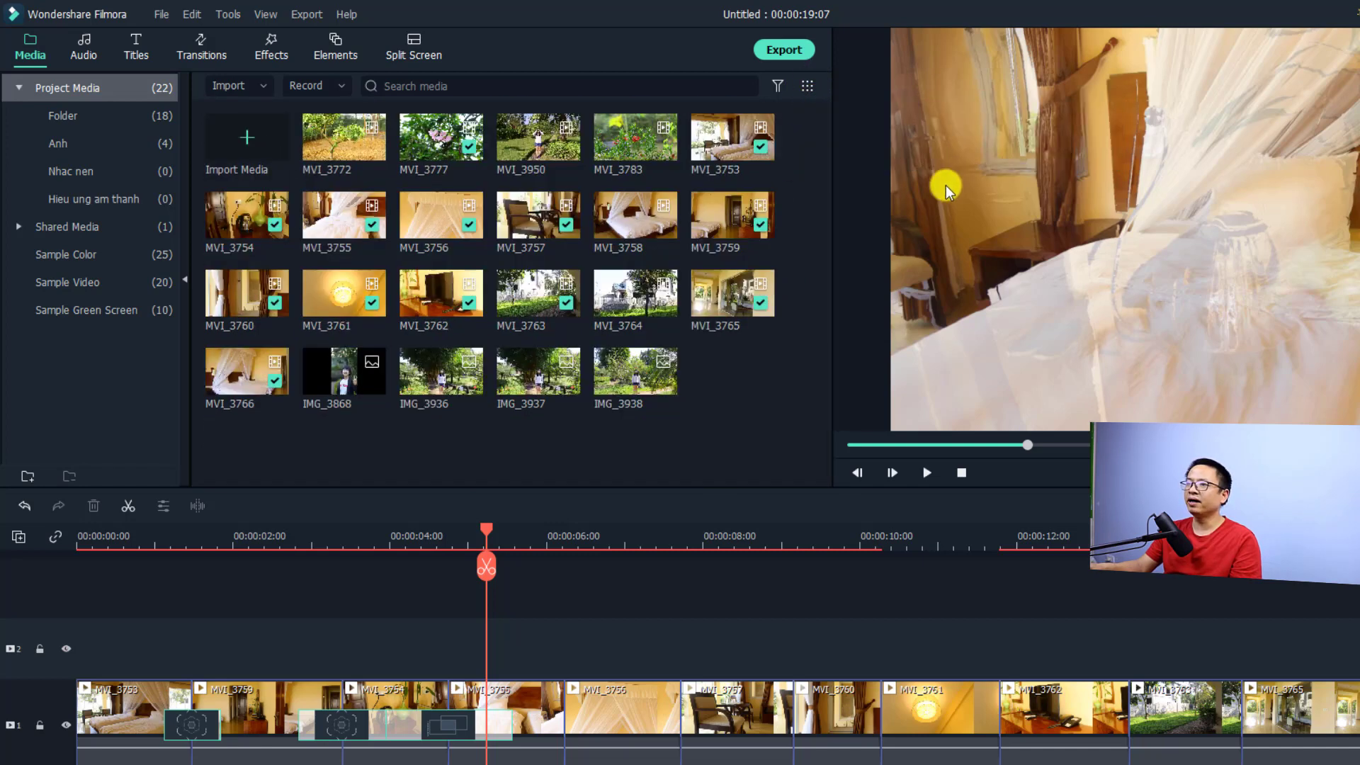
Step: Sort the Project Media items by Name and preview the clip MVI_3753
{"action": "left_click", "coordinate": [806, 88]}
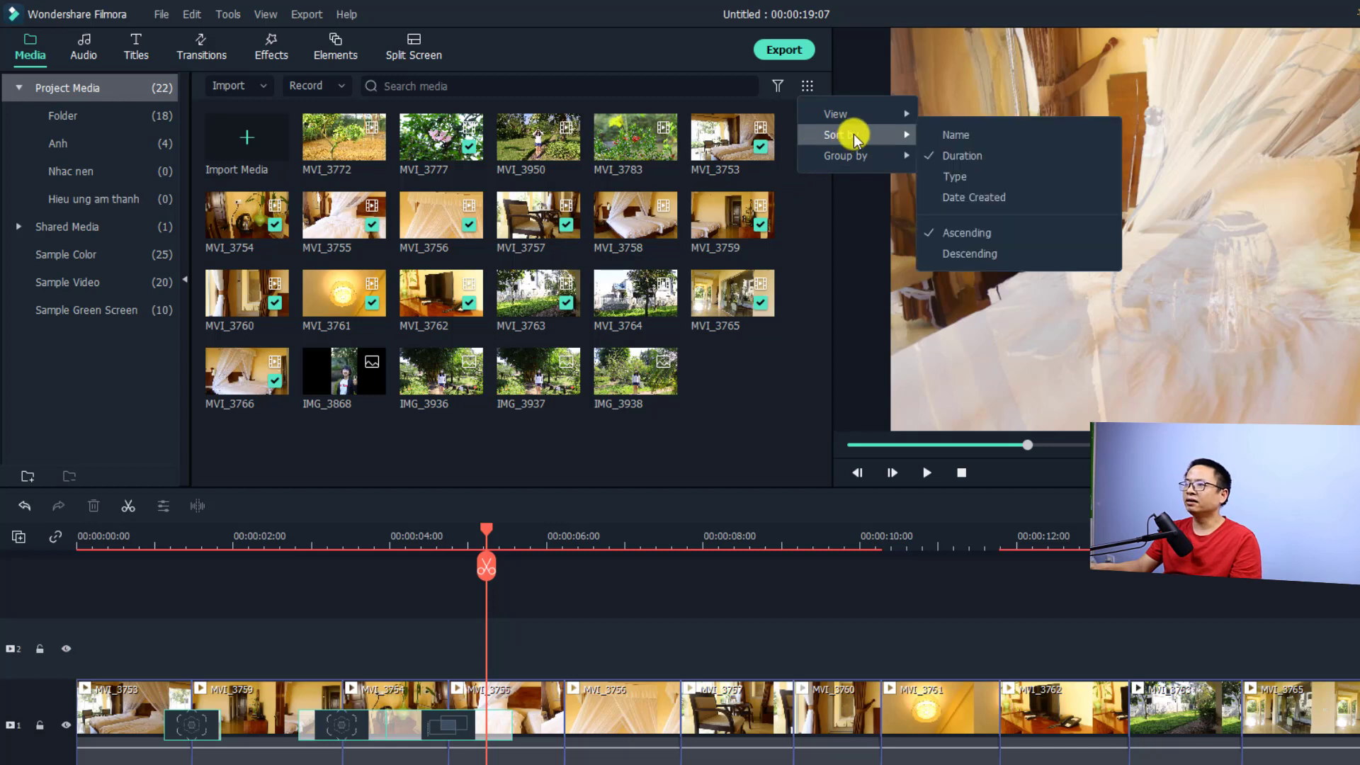
{"action": "left_click", "coordinate": [950, 142]}
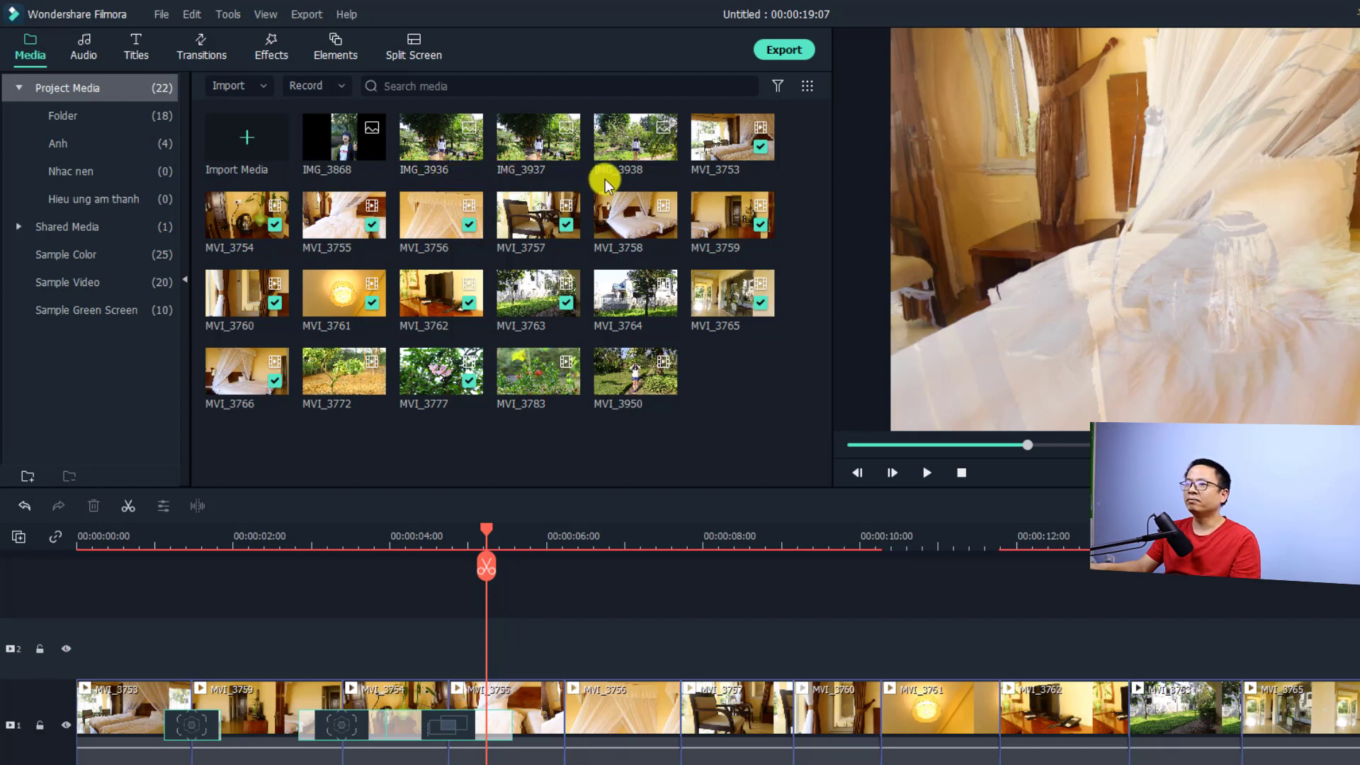
{"action": "left_click", "coordinate": [729, 152]}
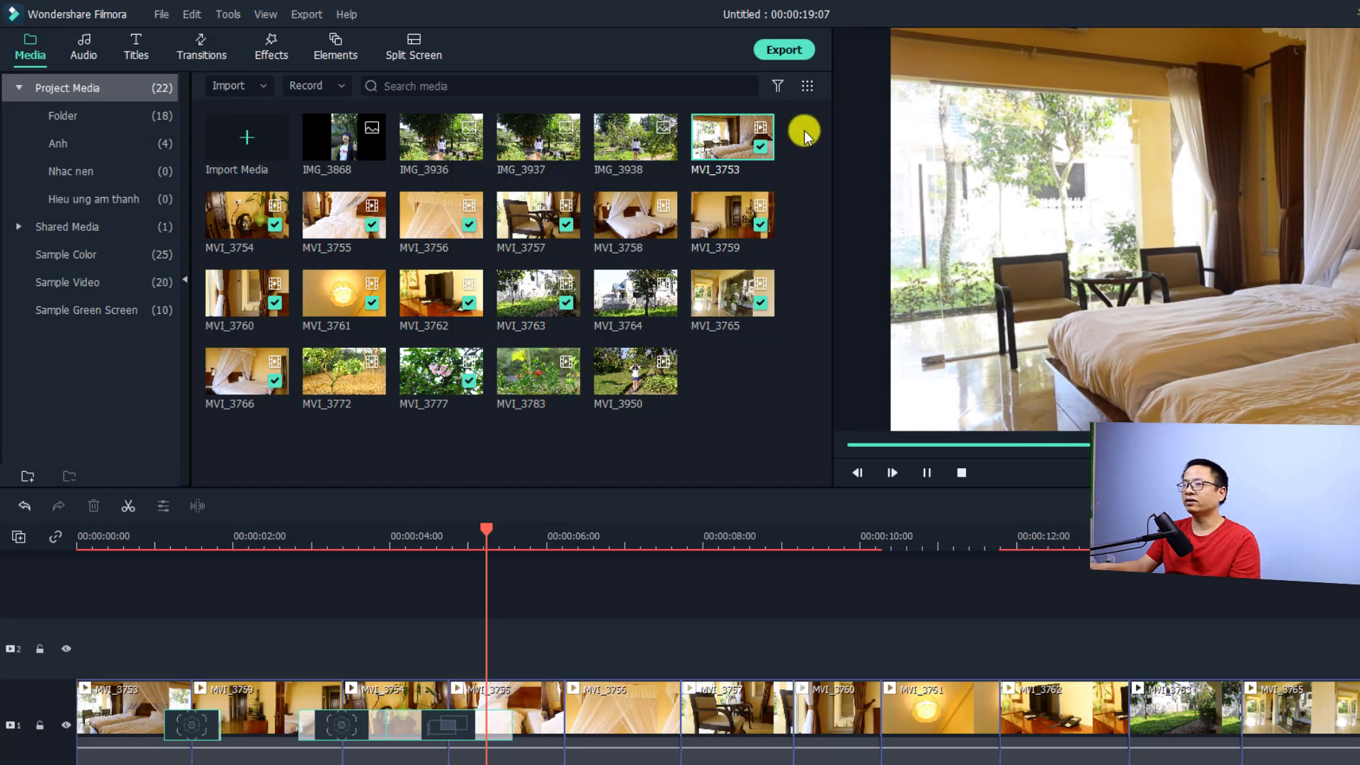
Step: Sort the Project Media items by Duration in ascending order
{"action": "left_click", "coordinate": [806, 86]}
{"action": "mouse_move", "coordinate": [839, 136]}
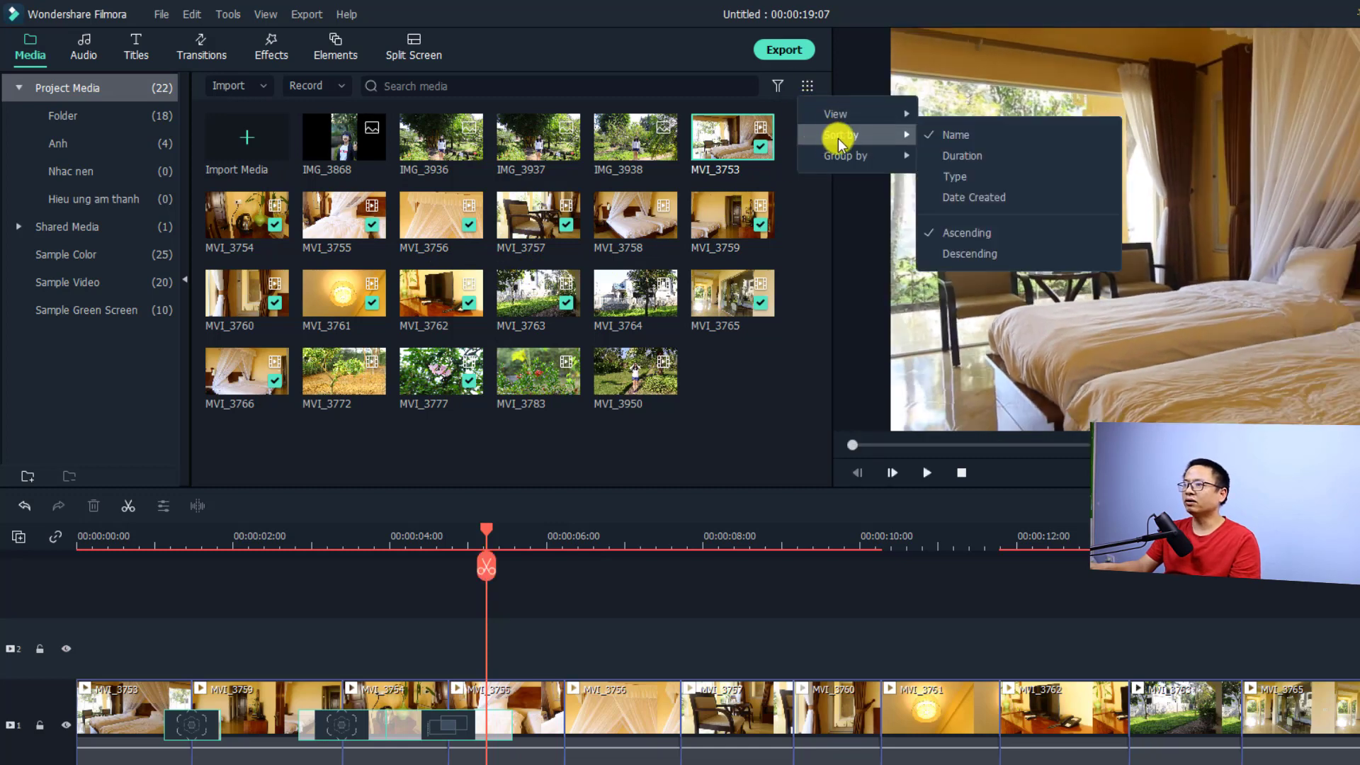
{"action": "left_click", "coordinate": [957, 158]}
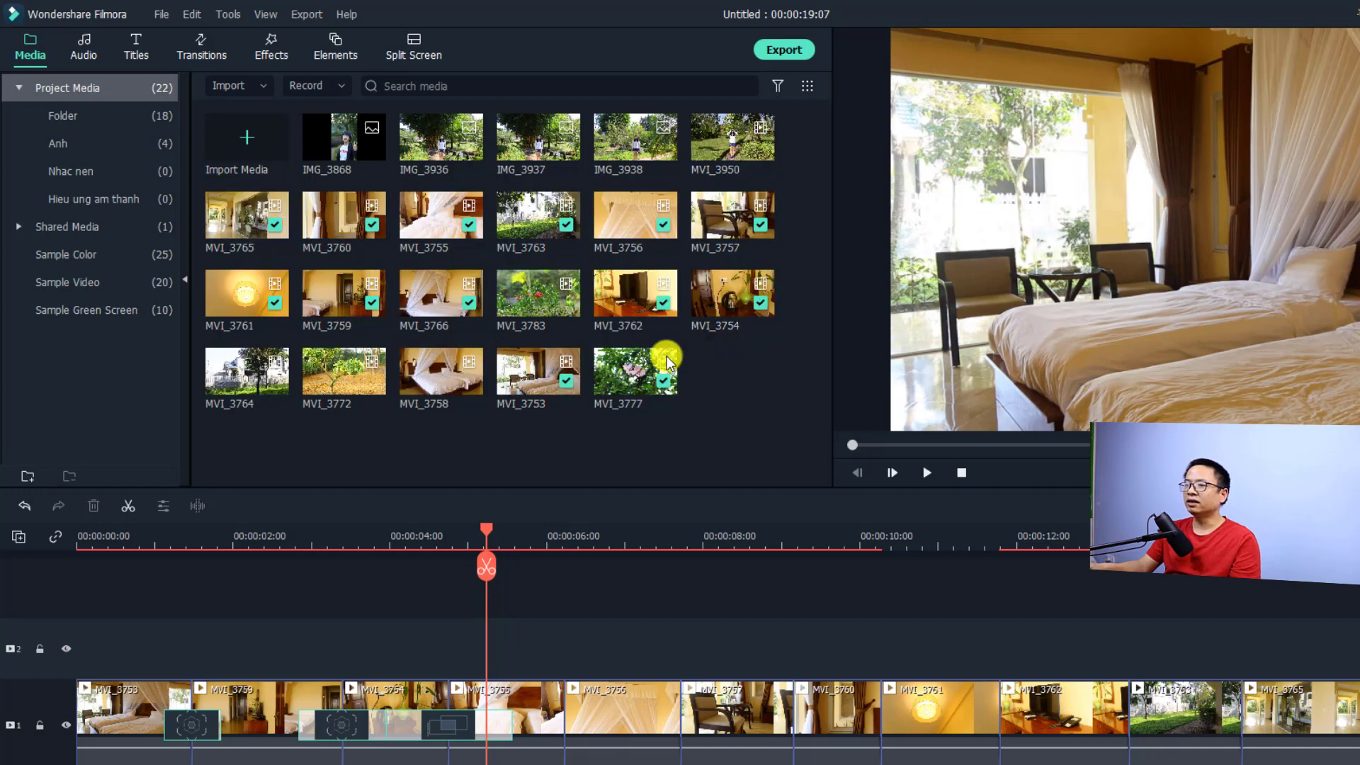
Step: Preview the image IMG_3936 and the clips MVI_3950 and MVI_3765 to compare their durations in the sorted list
{"action": "left_click", "coordinate": [423, 148]}
{"action": "double_click", "coordinate": [428, 155]}
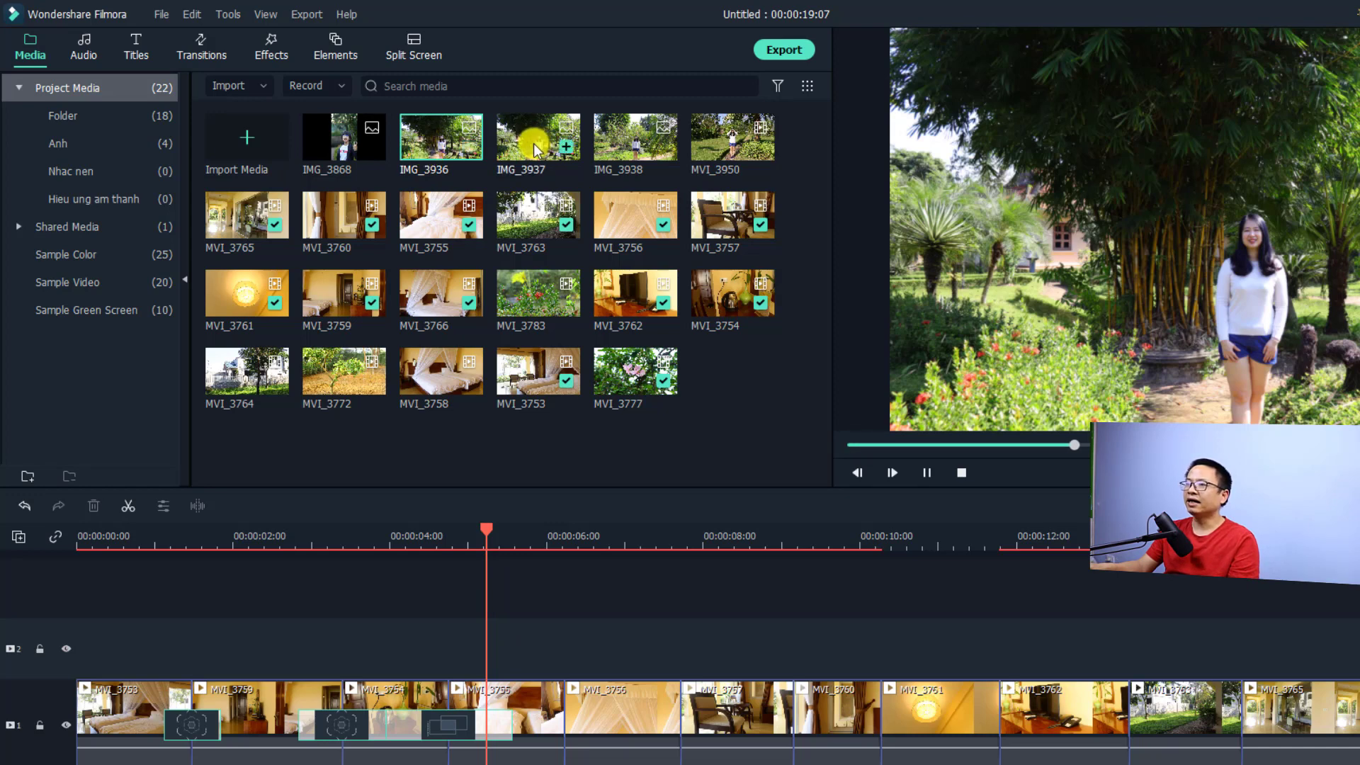
{"action": "left_click", "coordinate": [610, 150]}
{"action": "double_click", "coordinate": [462, 155]}
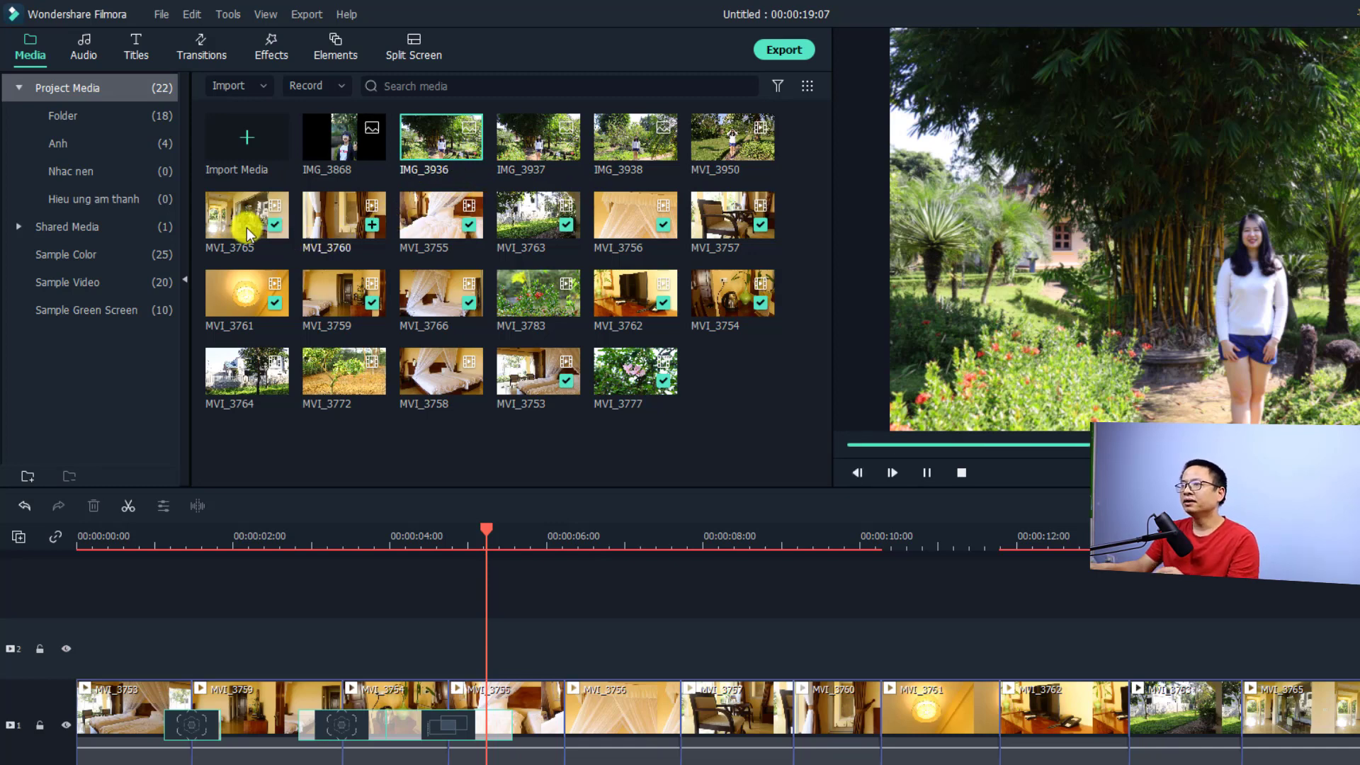
{"action": "double_click", "coordinate": [722, 153]}
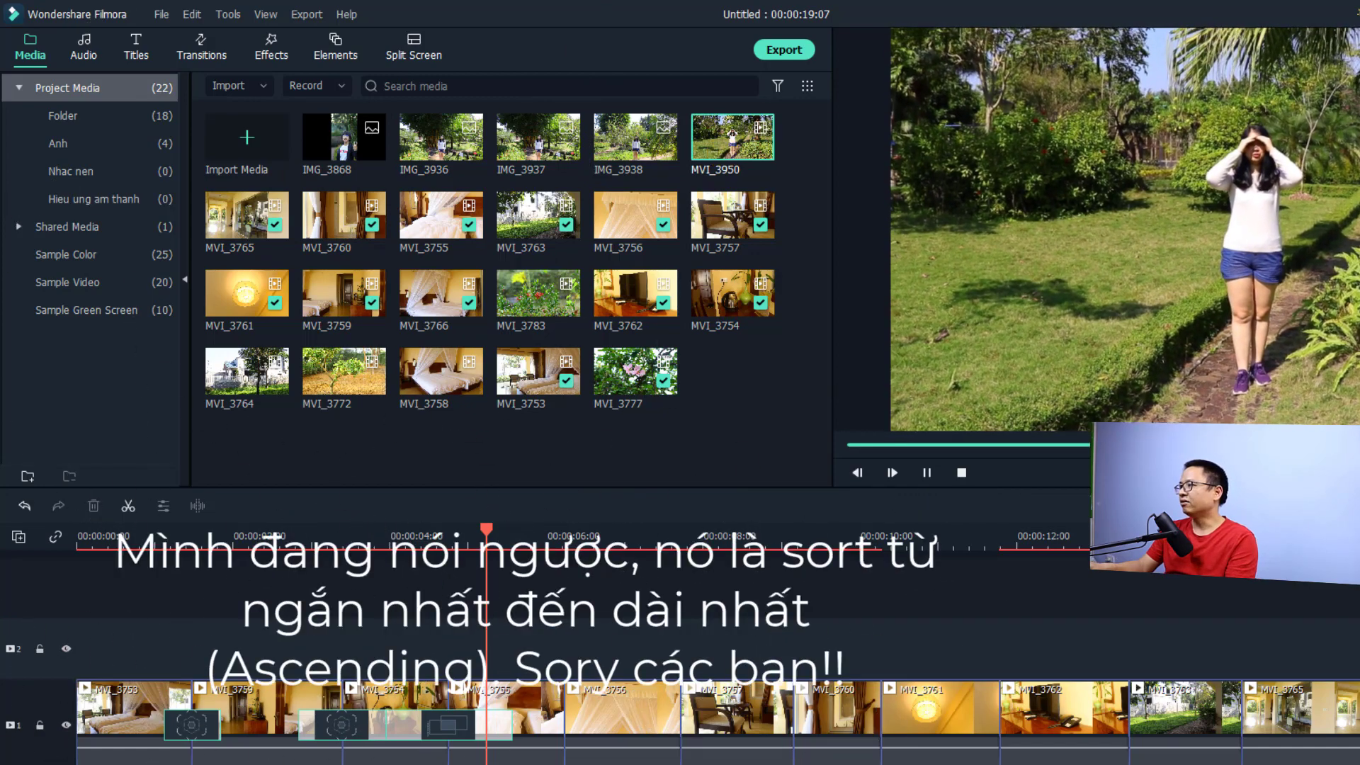
{"action": "double_click", "coordinate": [277, 238]}
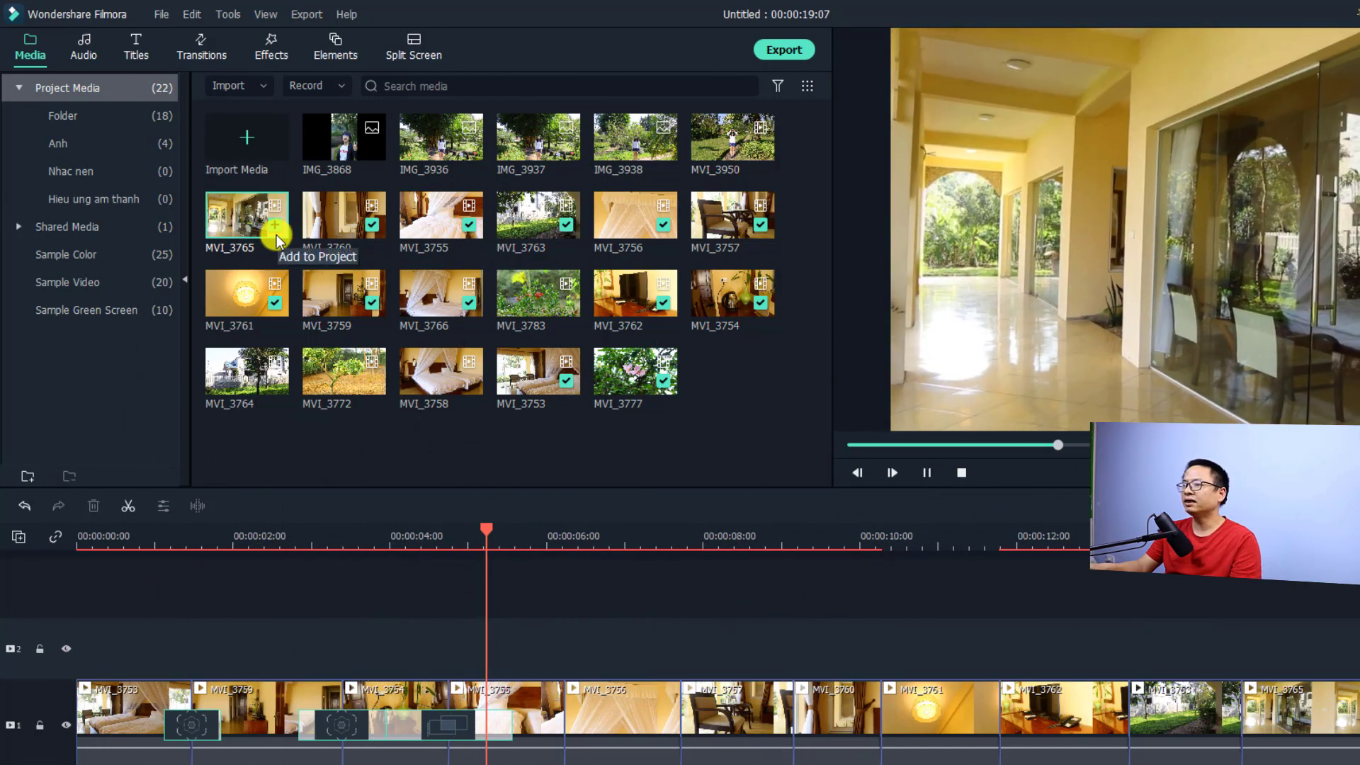
Step: Examine the Sort by and Group by options available for the media list
{"action": "left_click", "coordinate": [806, 85]}
{"action": "mouse_move", "coordinate": [840, 135]}
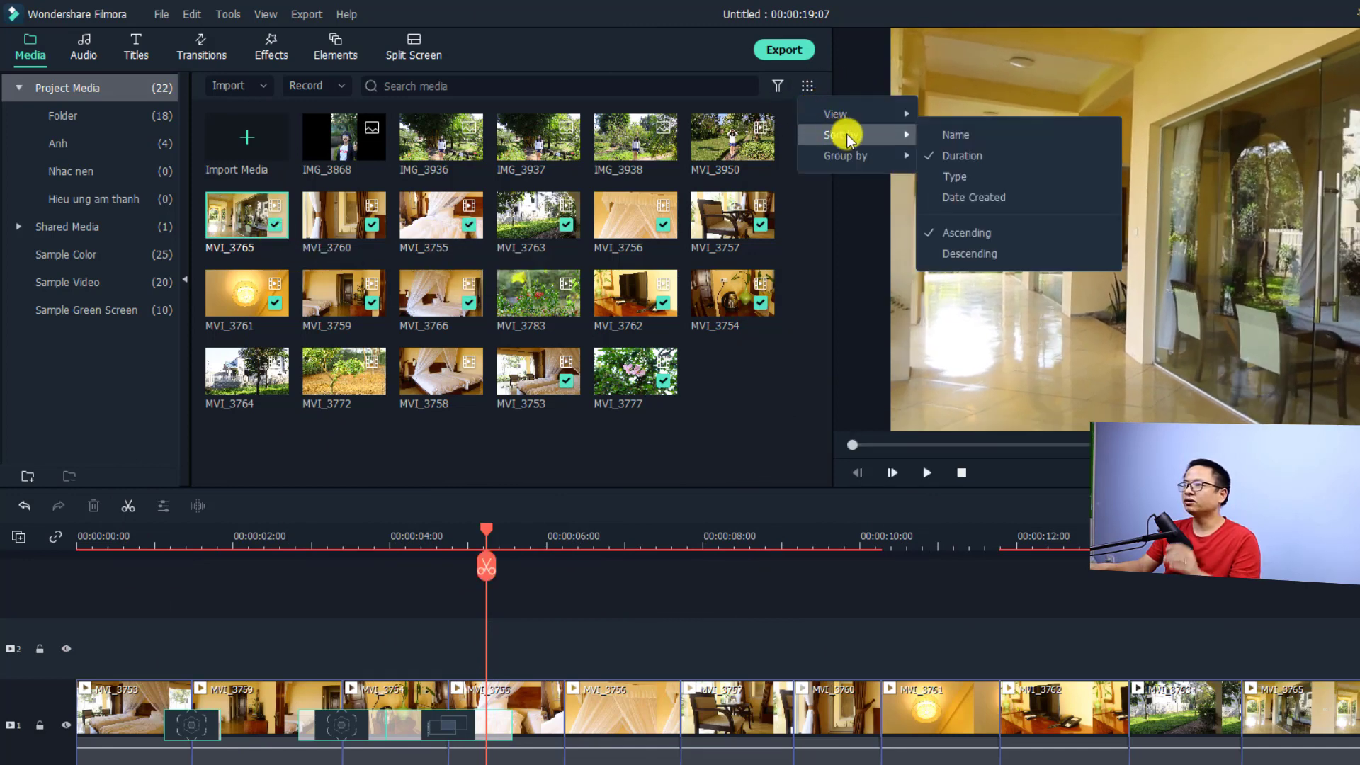
{"action": "left_click", "coordinate": [968, 204]}
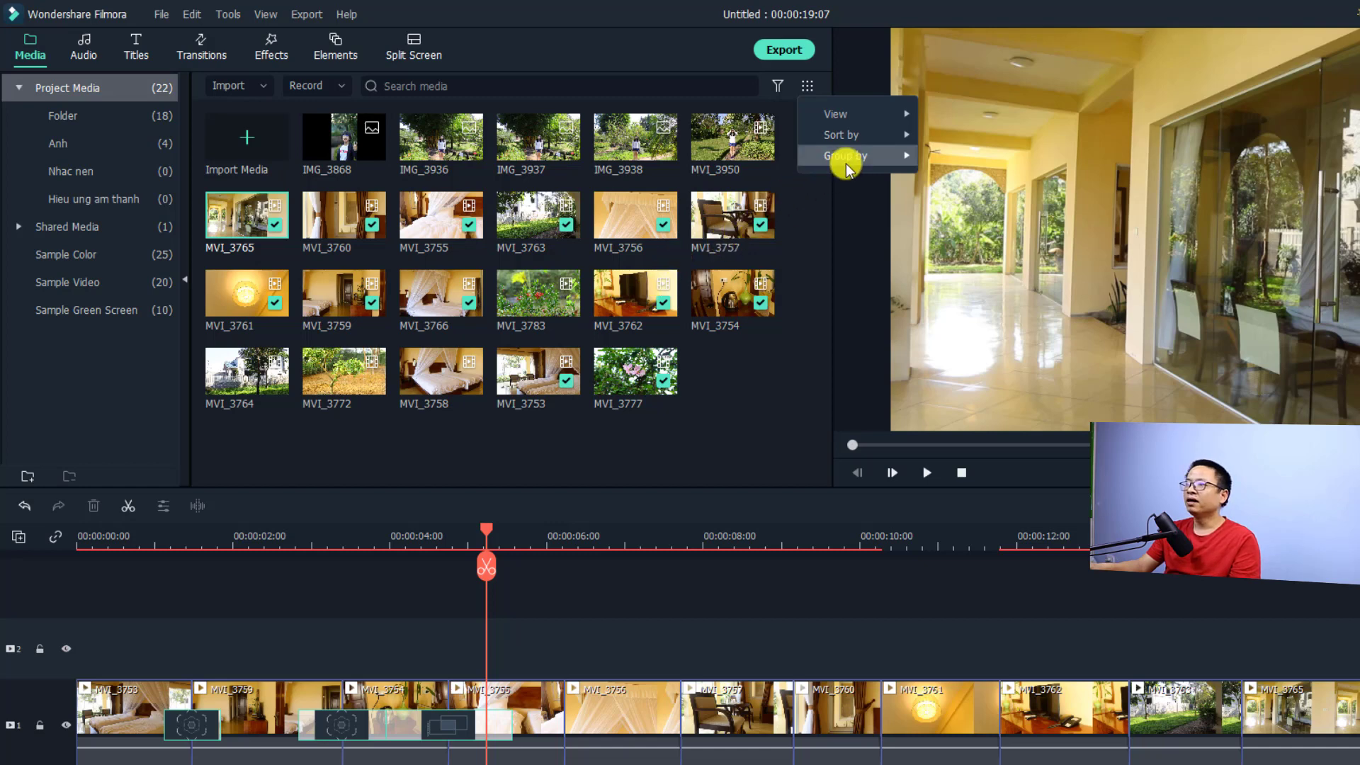
{"action": "mouse_move", "coordinate": [855, 161]}
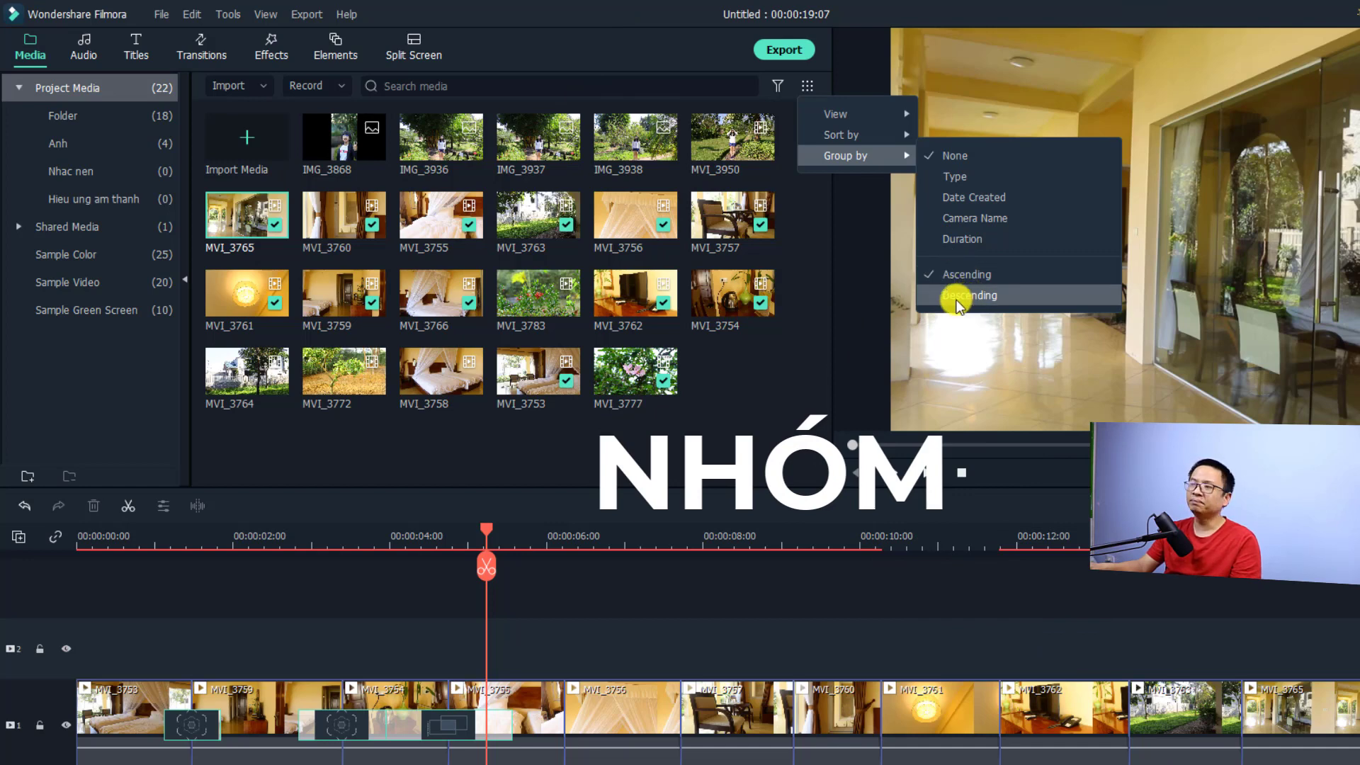
{"action": "left_click", "coordinate": [708, 443]}
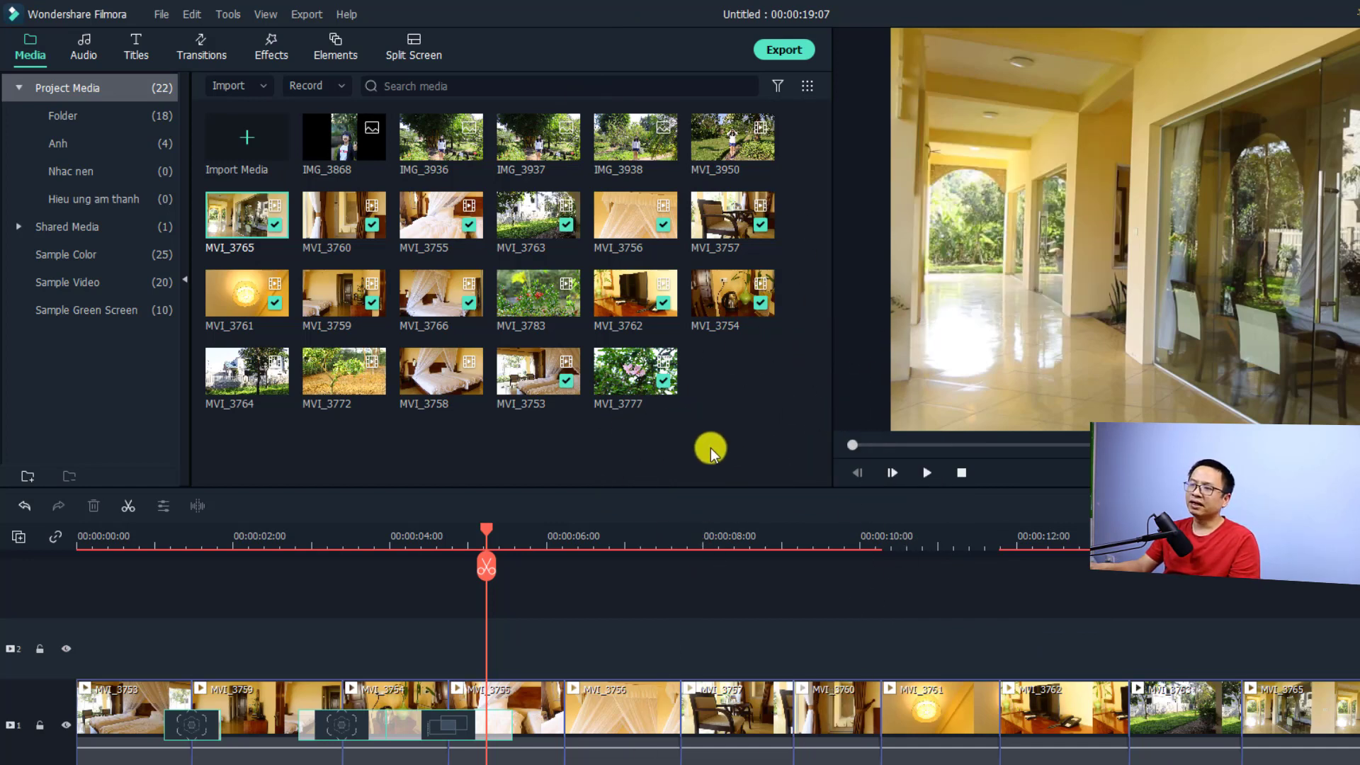